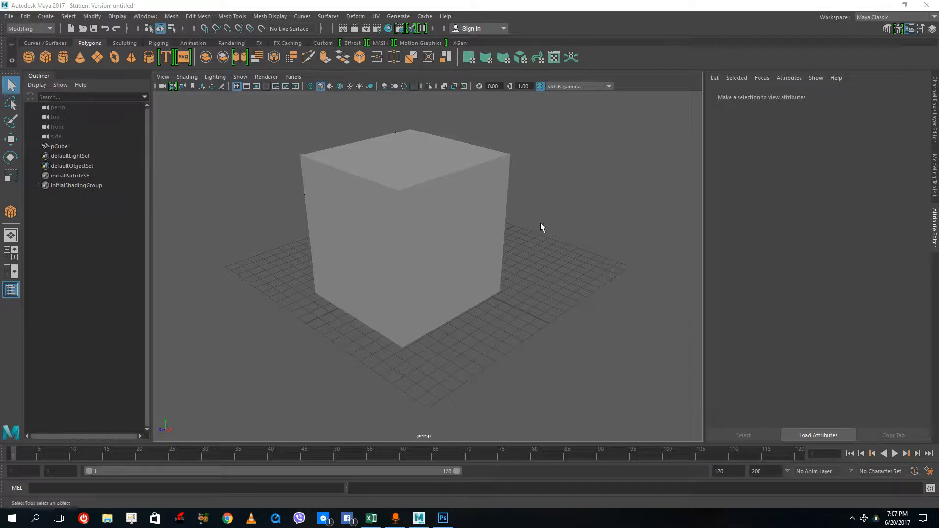
{"action": "left_click", "coordinate": [439, 203]}
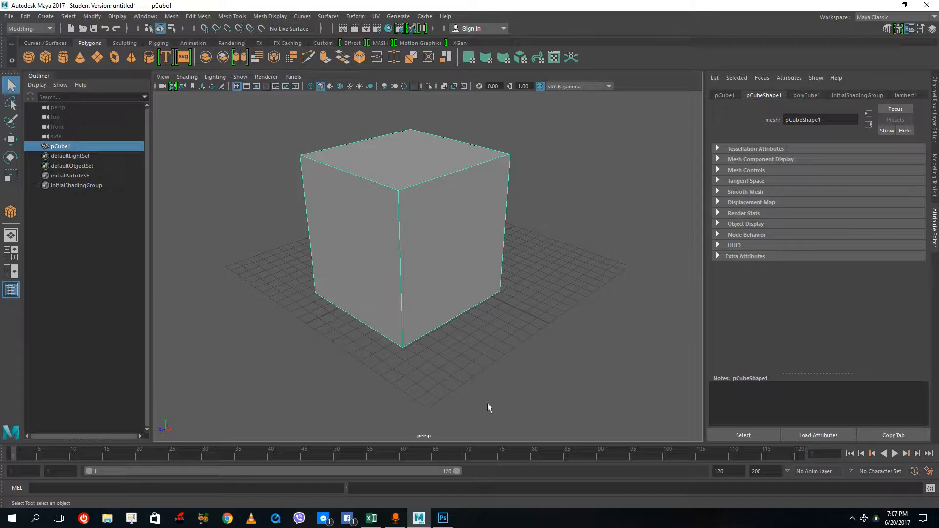
{"action": "left_click", "coordinate": [421, 520]}
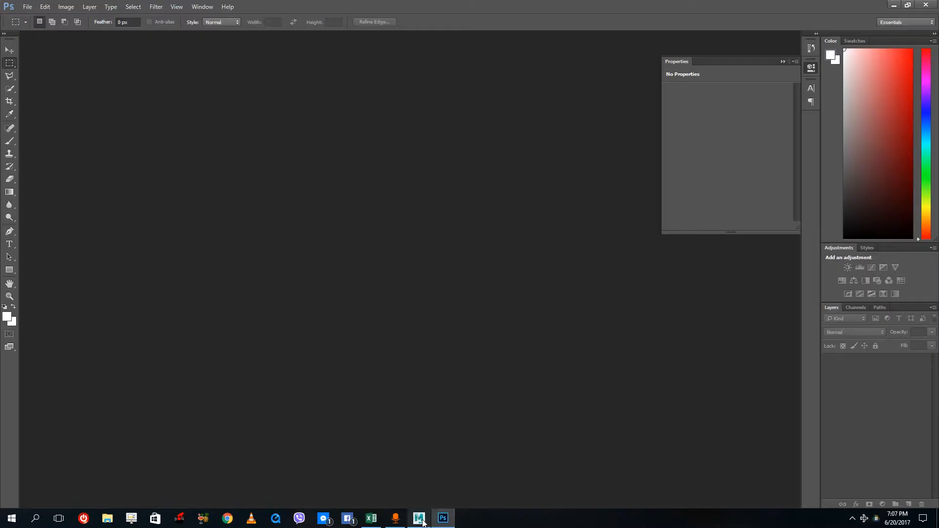
{"action": "left_click", "coordinate": [421, 520]}
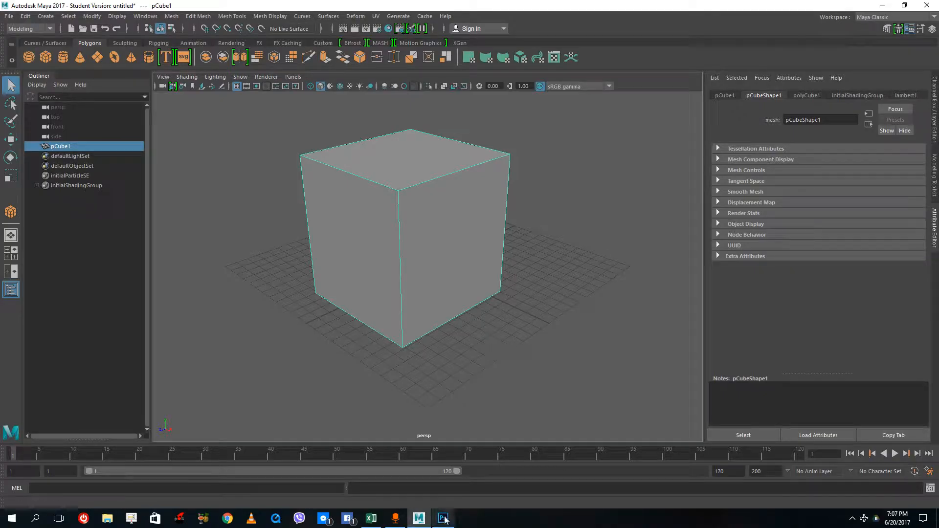
{"action": "mouse_move", "coordinate": [444, 522]}
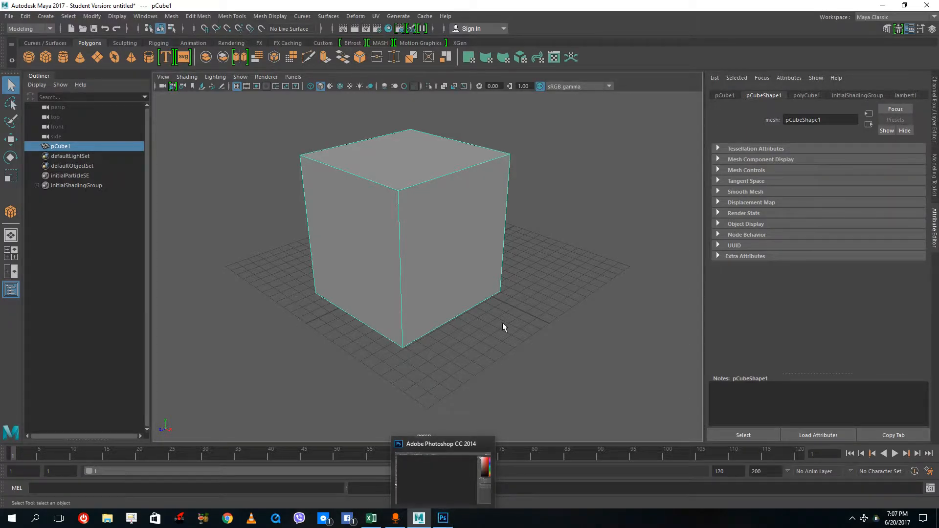
{"action": "left_click", "coordinate": [482, 333]}
{"action": "left_click", "coordinate": [391, 227]}
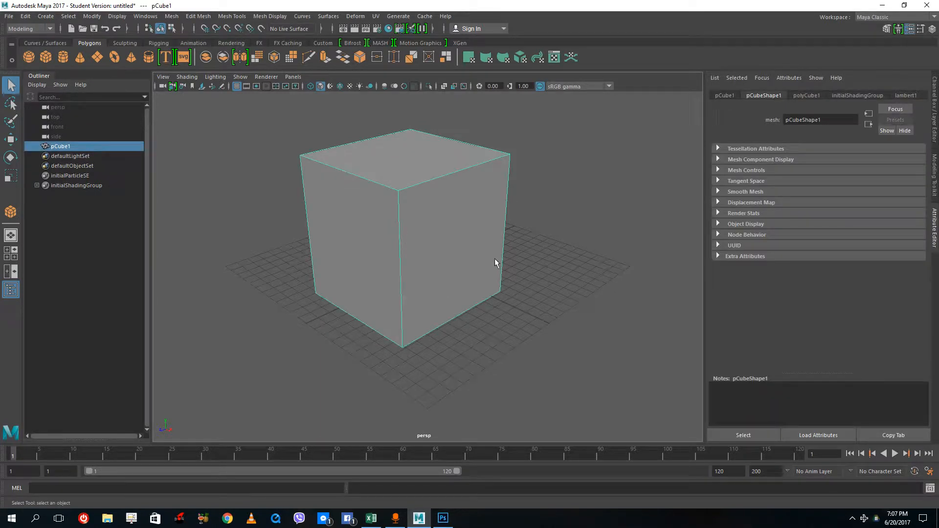
{"action": "left_click", "coordinate": [536, 281]}
Select the cube, open the UV Editor for it, and shift the editor window aside
{"action": "left_click", "coordinate": [460, 254]}
{"action": "left_click", "coordinate": [375, 16]}
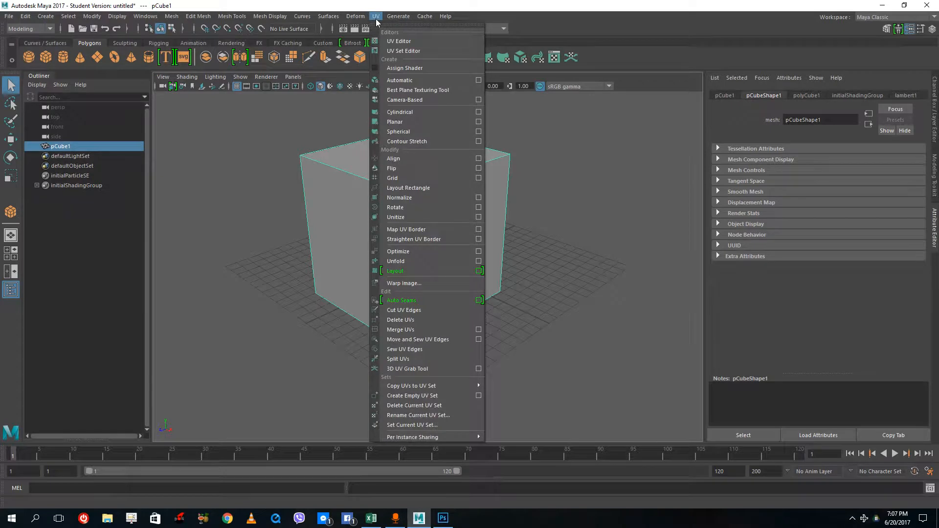
{"action": "left_click", "coordinate": [399, 41]}
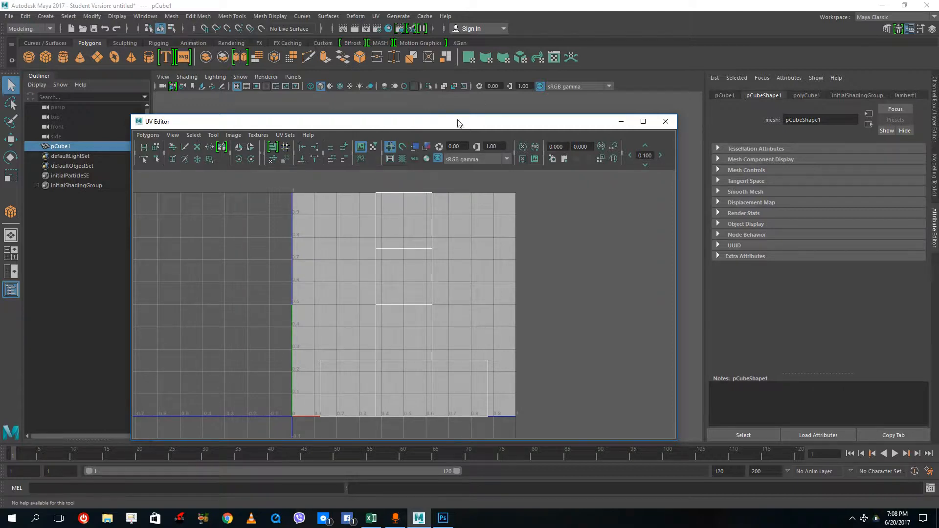
{"action": "left_click_drag", "start_coordinate": [459, 123], "coordinate": [651, 96]}
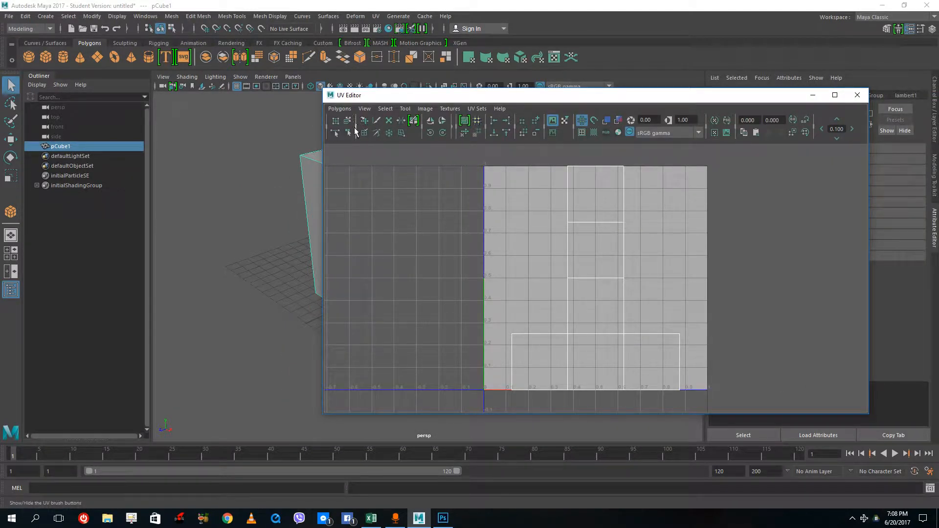
Start a UV snapshot of the cube at 2000 by 2000 with the UV range set to Entire range
{"action": "left_click", "coordinate": [345, 111]}
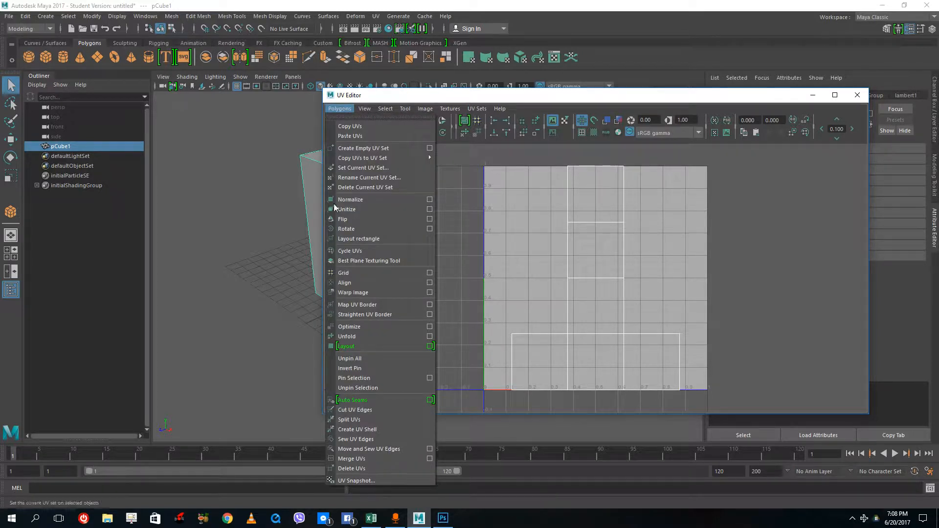
{"action": "left_click", "coordinate": [352, 481]}
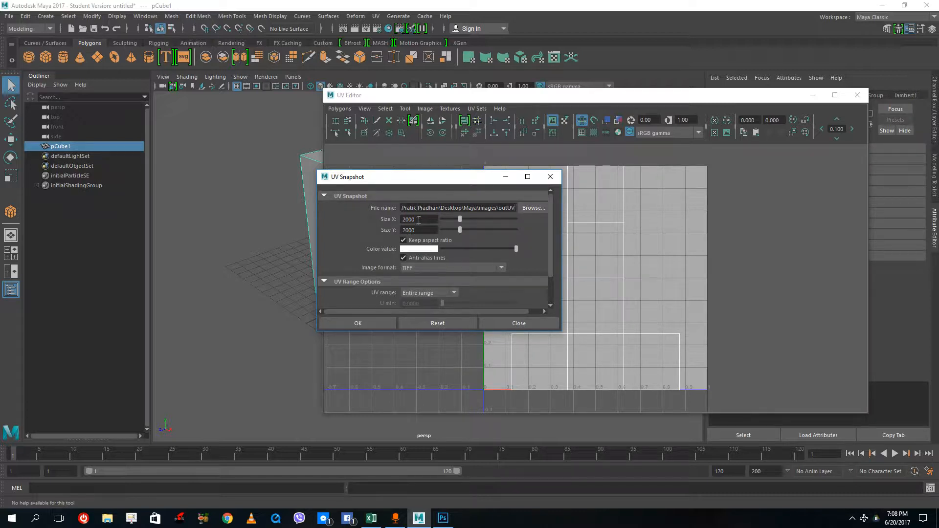
{"action": "left_click_drag", "start_coordinate": [418, 220], "coordinate": [378, 218]}
{"action": "type", "text": "2"}
{"action": "scroll", "coordinate": [549, 233], "scroll_direction": "down", "scroll_amount": 2}
{"action": "scroll", "coordinate": [549, 243], "scroll_direction": "up", "scroll_amount": 1}
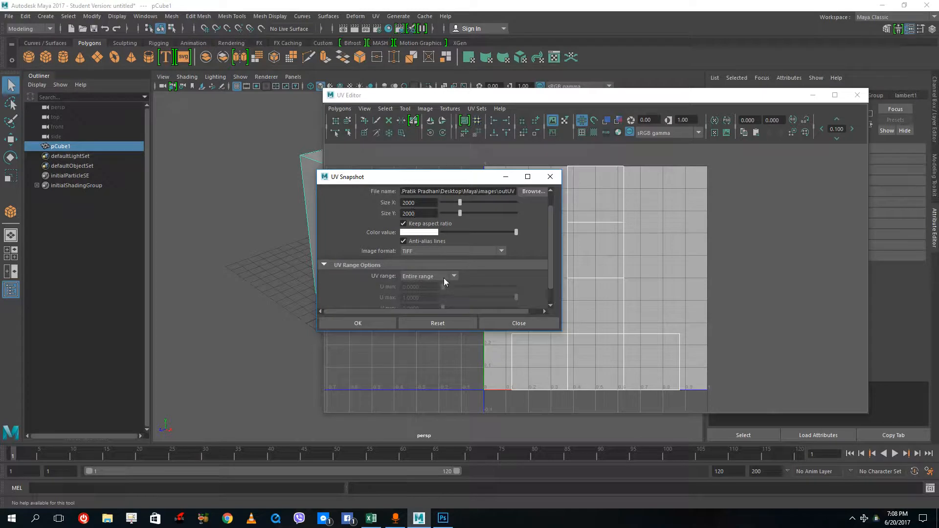
{"action": "left_click", "coordinate": [444, 277]}
{"action": "scroll", "coordinate": [547, 247], "scroll_direction": "up", "scroll_amount": 2}
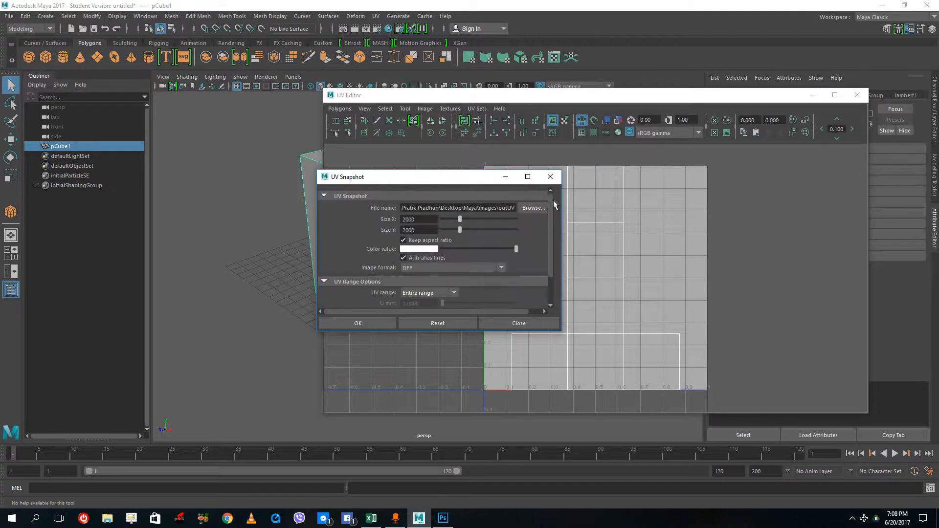
Save the UV snapshot in TIFF format under the name outUVforTutorTube in the Maya project's images folder
{"action": "left_click", "coordinate": [442, 268]}
{"action": "left_click", "coordinate": [410, 368]}
{"action": "left_click_drag", "start_coordinate": [500, 205], "coordinate": [535, 210]}
{"action": "key", "text": "Right"}
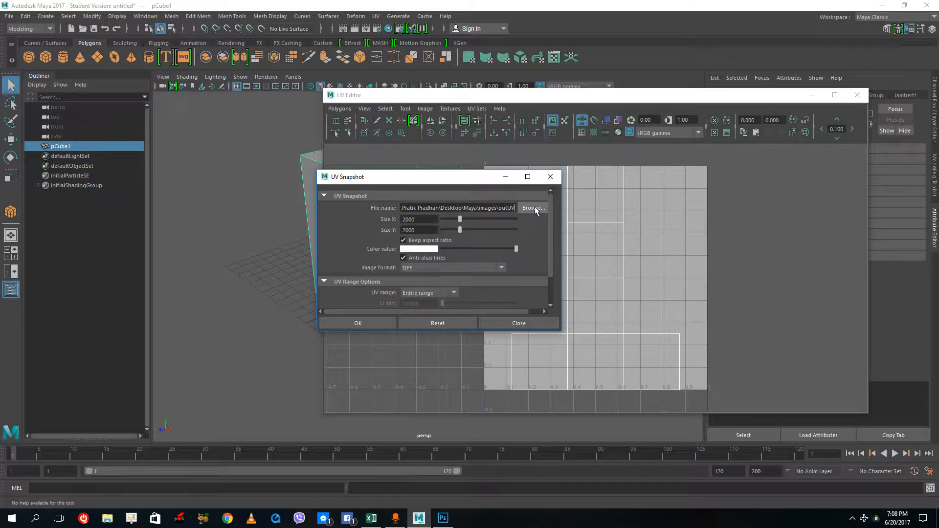
{"action": "type", "text": "forTutorTube"}
{"action": "left_click", "coordinate": [384, 326]}
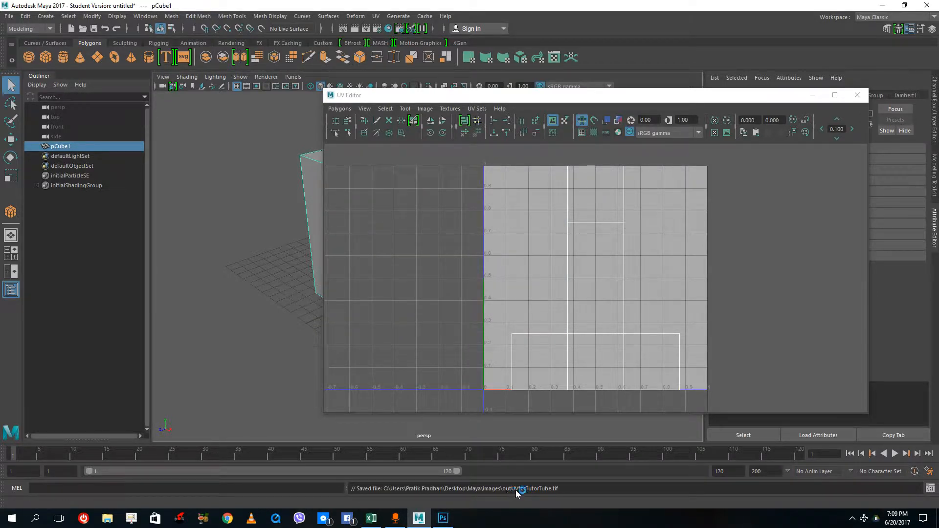
Switch to Photoshop and open outUVforTutorTube from the images folder inside the Maya folder on the Desktop
{"action": "left_click", "coordinate": [448, 518]}
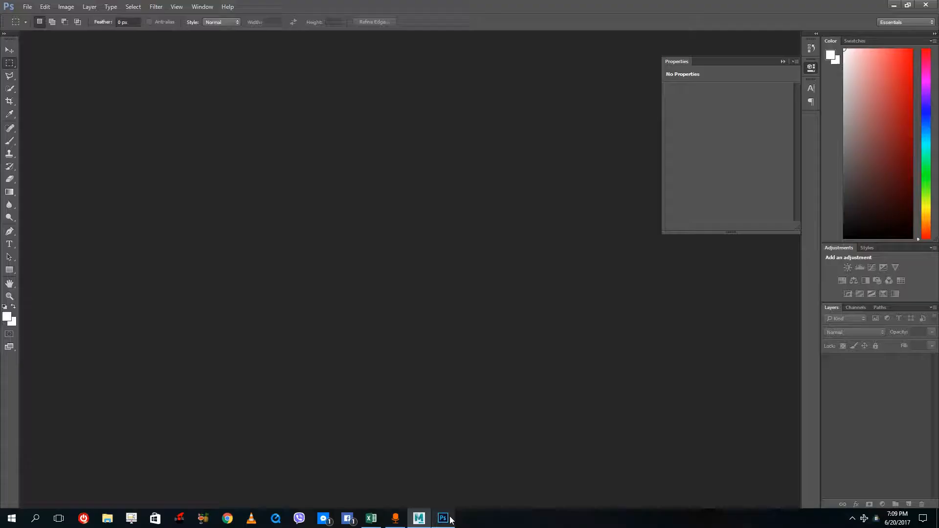
{"action": "left_click", "coordinate": [27, 7]}
{"action": "left_click", "coordinate": [45, 28]}
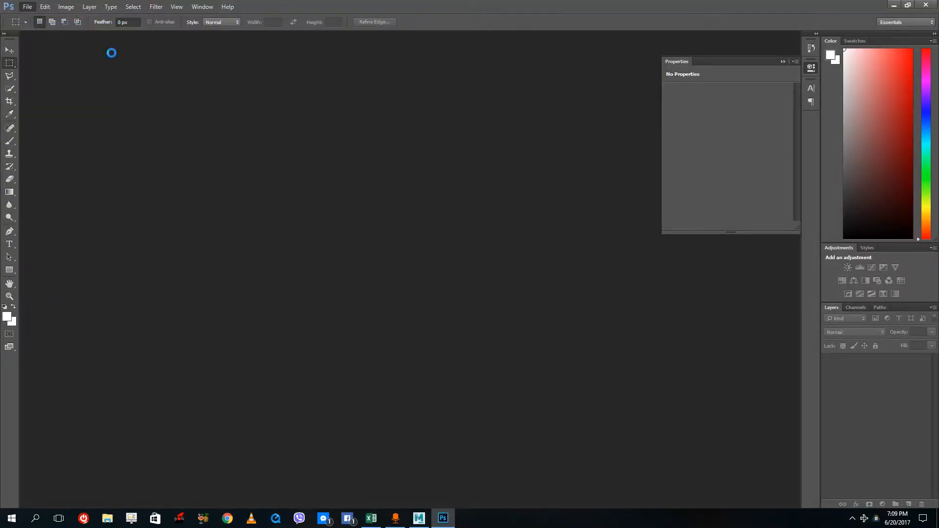
{"action": "double_click", "coordinate": [133, 92]}
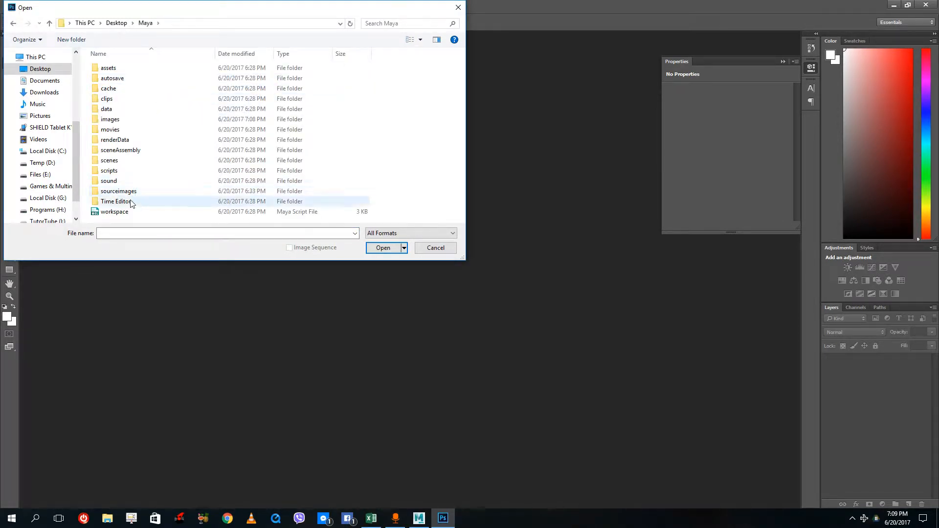
{"action": "double_click", "coordinate": [129, 121]}
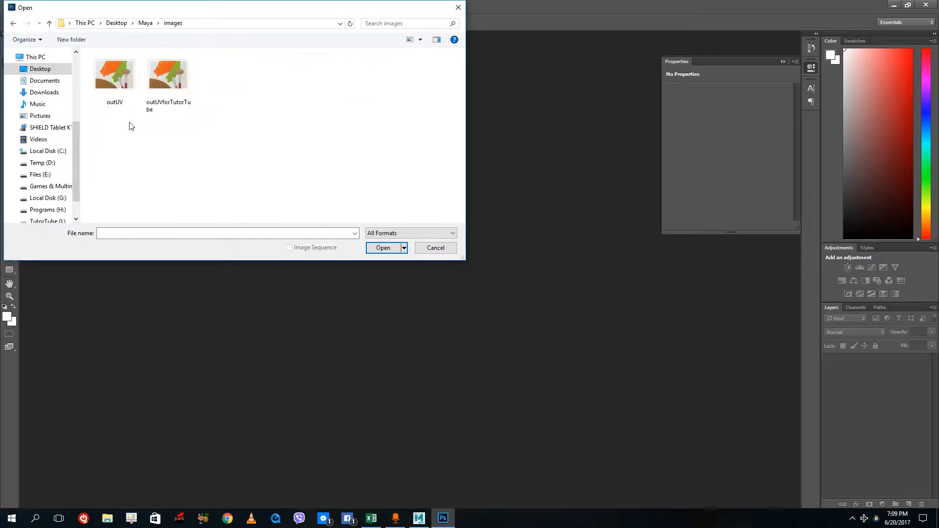
{"action": "left_click", "coordinate": [160, 78]}
{"action": "left_click", "coordinate": [383, 248]}
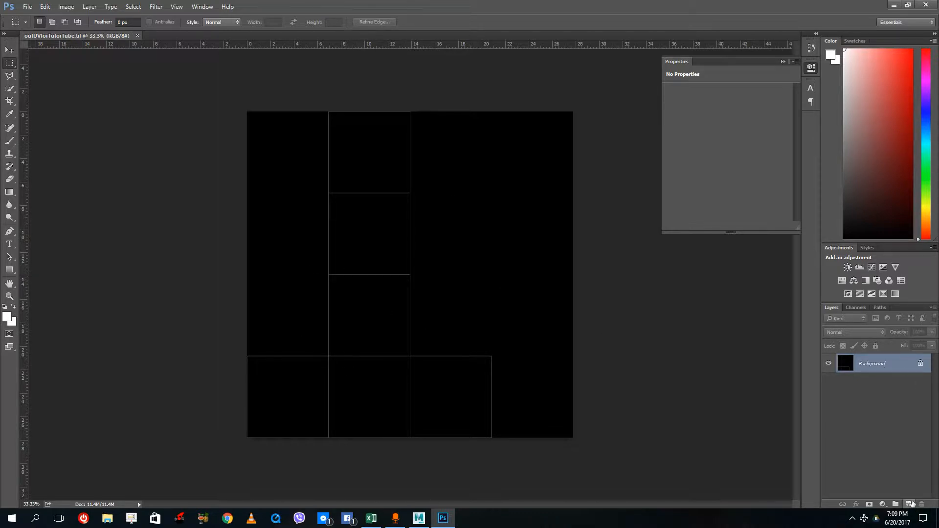
Add a new layer and draw a white circle about 69 px wide near the centre of the topmost UV square
{"action": "left_click", "coordinate": [908, 504]}
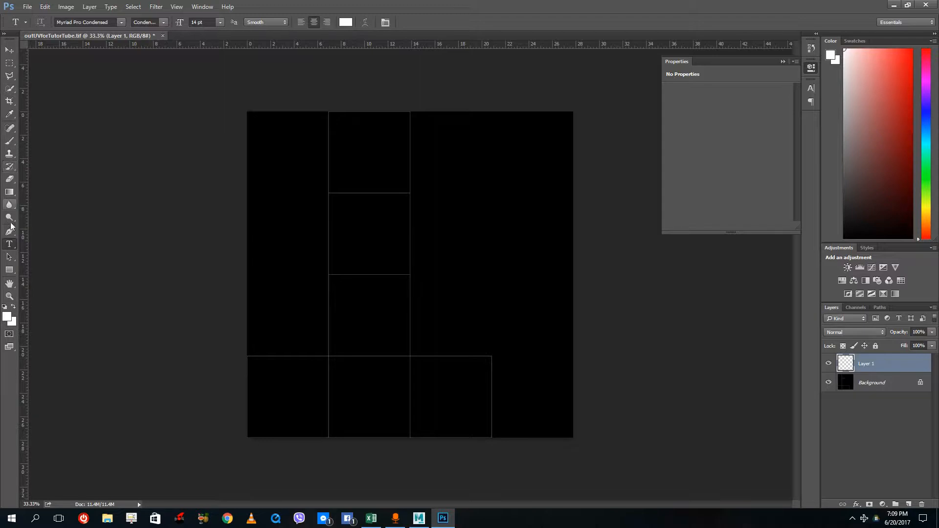
{"action": "left_click", "coordinate": [10, 269]}
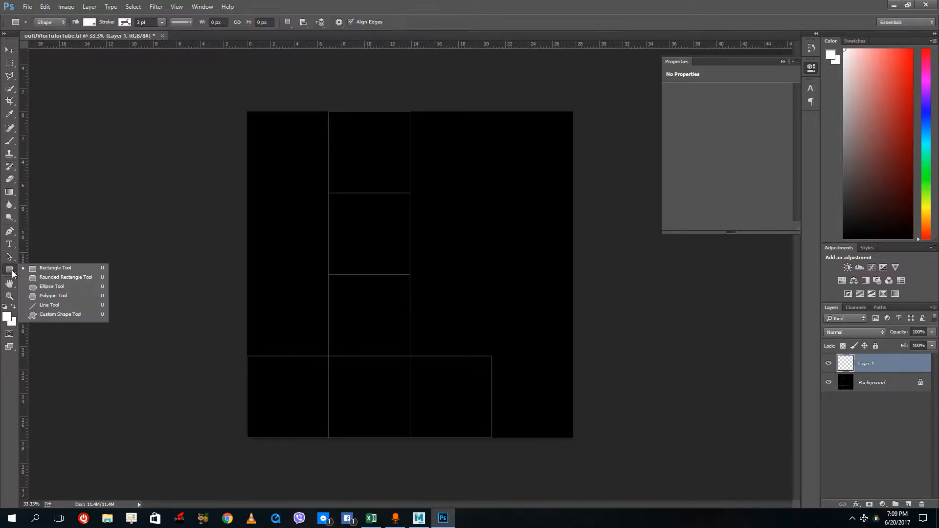
{"action": "left_click", "coordinate": [50, 290]}
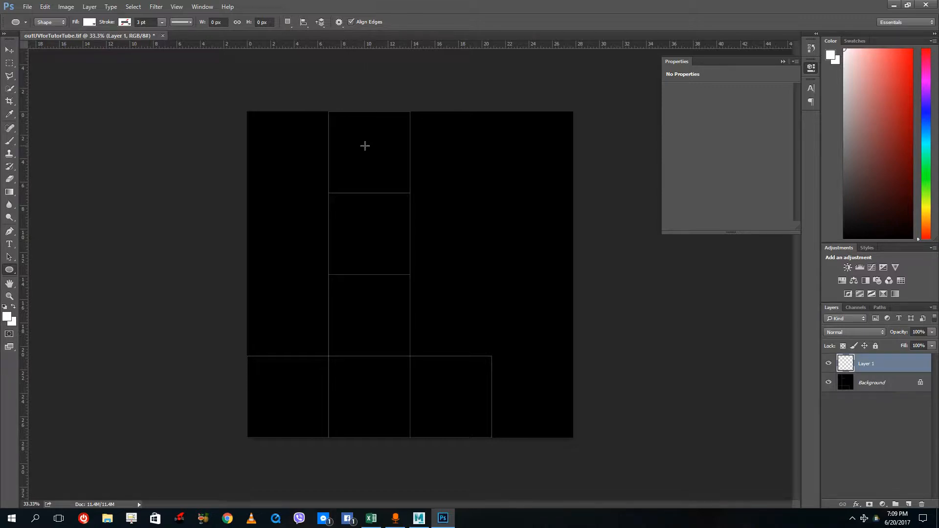
{"action": "left_click_drag", "start_coordinate": [363, 145], "coordinate": [375, 157], "text": "shift"}
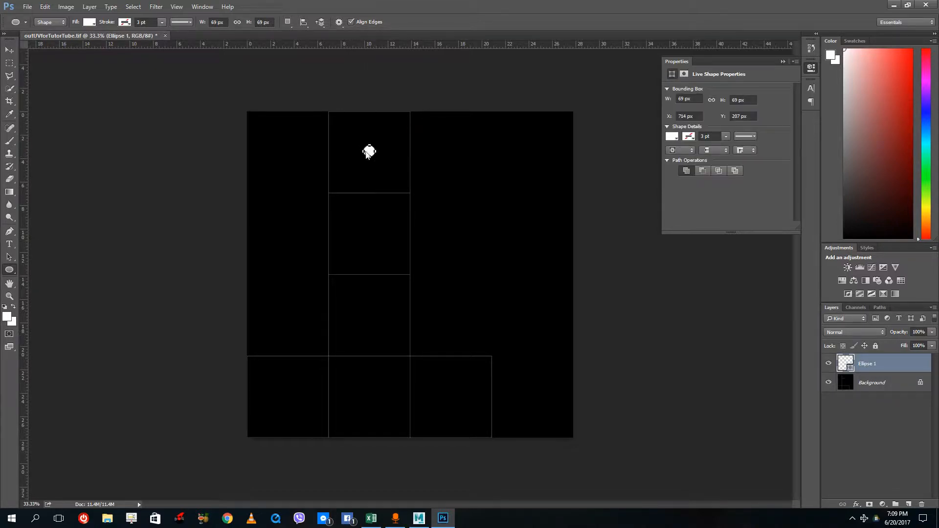
Change the circle's fill to black and duplicate the Ellipse 1 layer under the name Ellipse 1 copy
{"action": "left_click", "coordinate": [90, 22]}
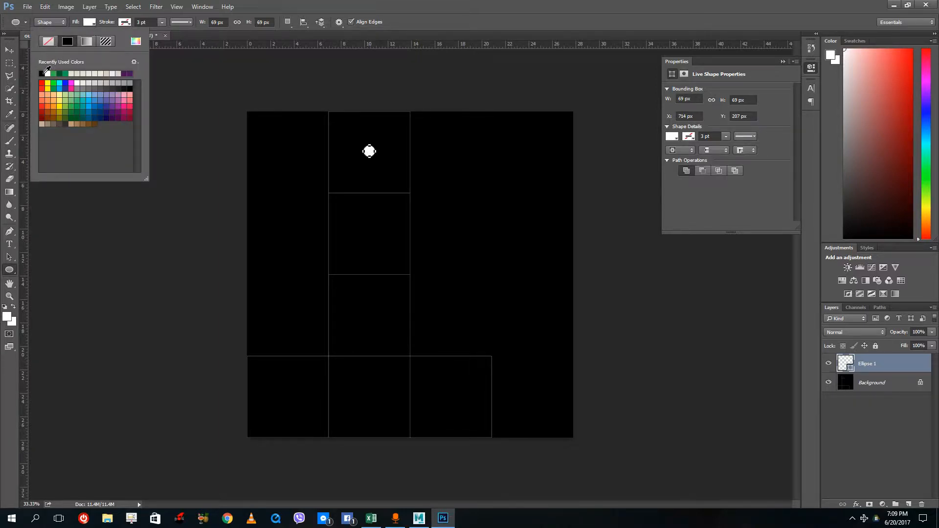
{"action": "left_click", "coordinate": [42, 74]}
{"action": "right_click", "coordinate": [872, 372]}
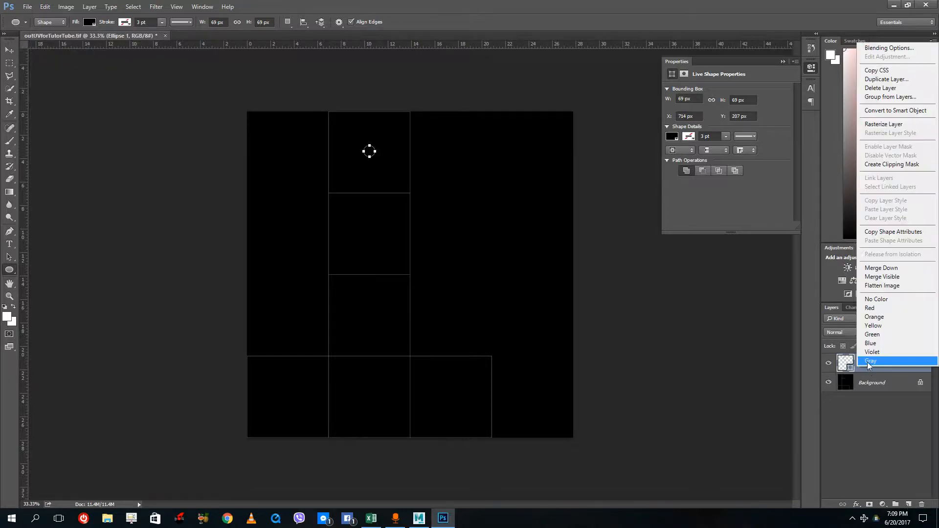
{"action": "left_click", "coordinate": [888, 81]}
{"action": "left_click", "coordinate": [561, 160]}
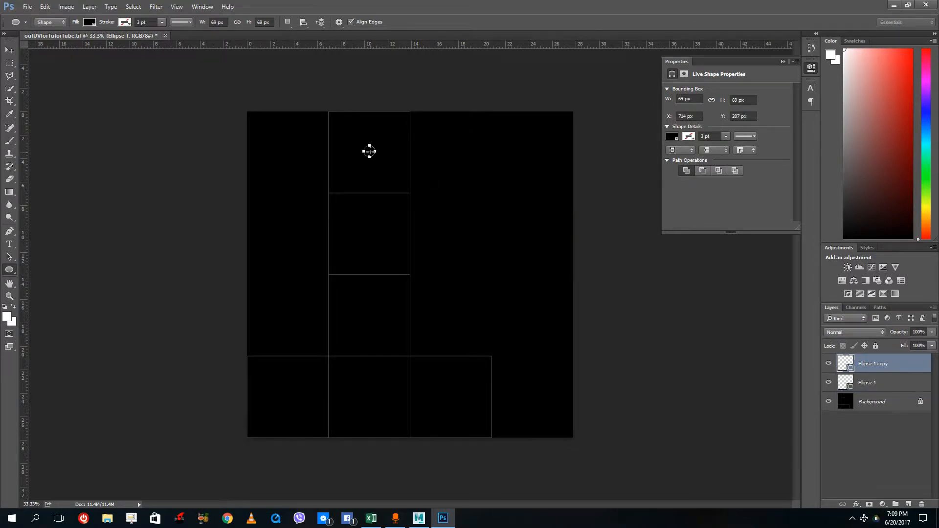
{"action": "left_click", "coordinate": [369, 151]}
{"action": "left_click", "coordinate": [509, 203]}
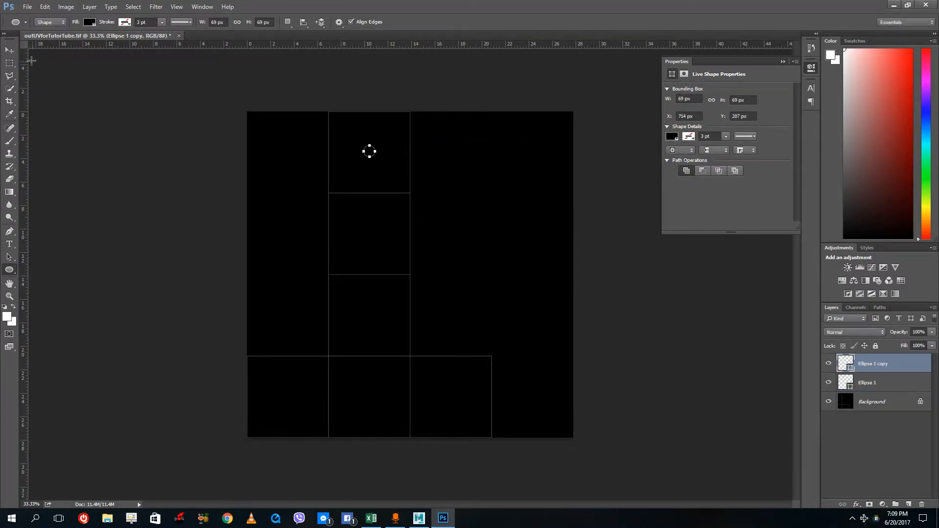
Unlock the Background layer as Layer 0 and lower its opacity
{"action": "left_click", "coordinate": [9, 50]}
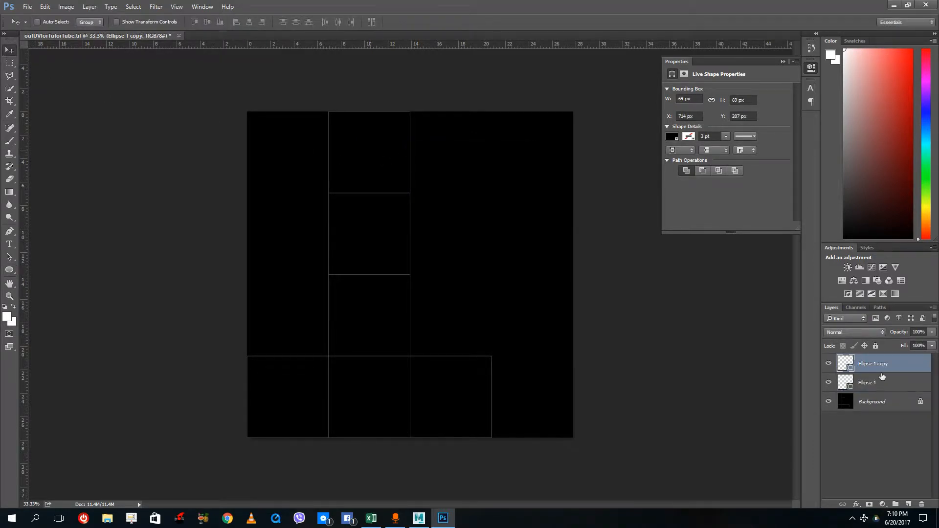
{"action": "left_click", "coordinate": [876, 402]}
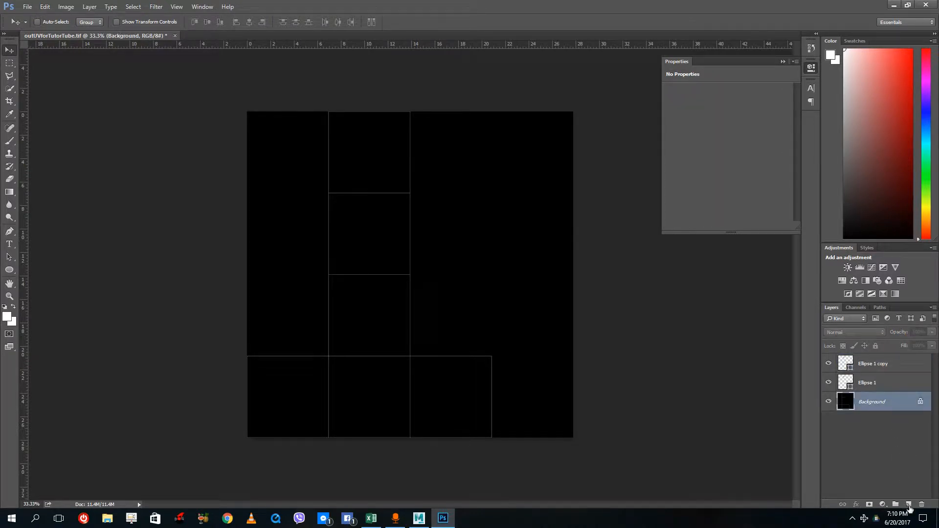
{"action": "left_click", "coordinate": [920, 403]}
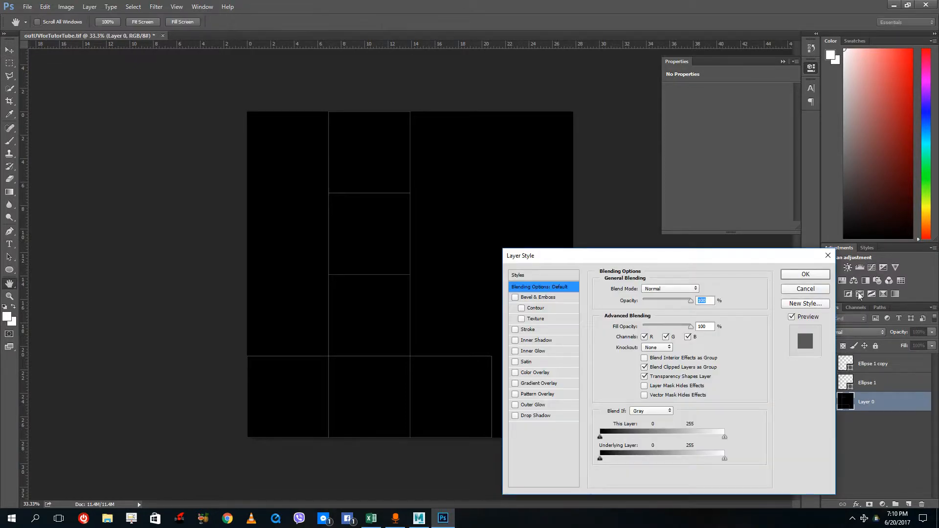
{"action": "key", "text": "Escape"}
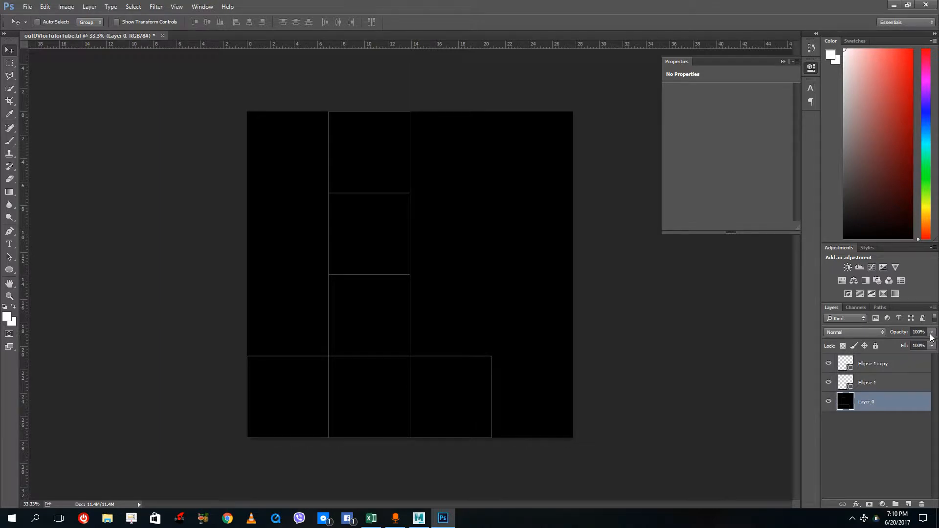
{"action": "mouse_move", "coordinate": [931, 337]}
{"action": "left_mouse_down"}
{"action": "mouse_move", "coordinate": [919, 345]}
{"action": "mouse_move", "coordinate": [928, 345]}
{"action": "left_mouse_up"}
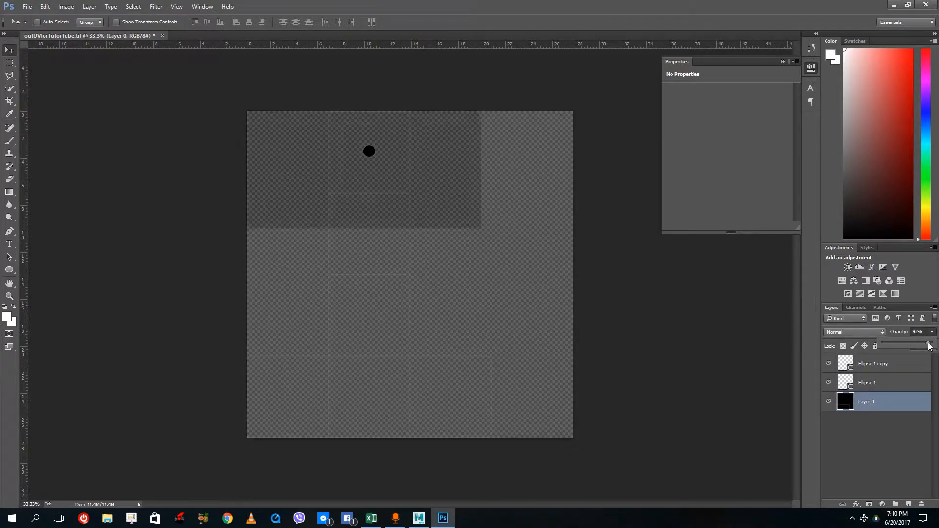
Move the Ellipse 1 copy circle about 2 in left and 5.1 in down, into the second UV square's upper-left corner
{"action": "left_click", "coordinate": [869, 366]}
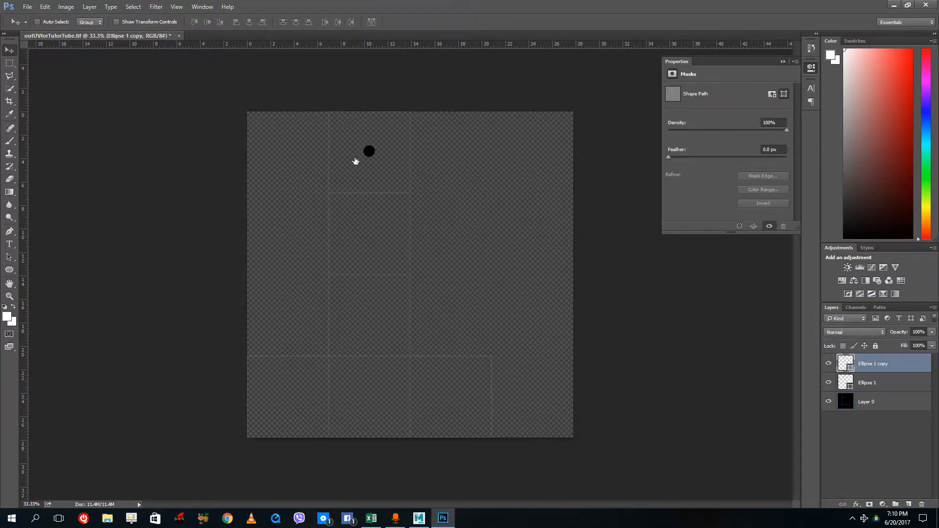
{"action": "left_click_drag", "start_coordinate": [370, 154], "coordinate": [347, 216]}
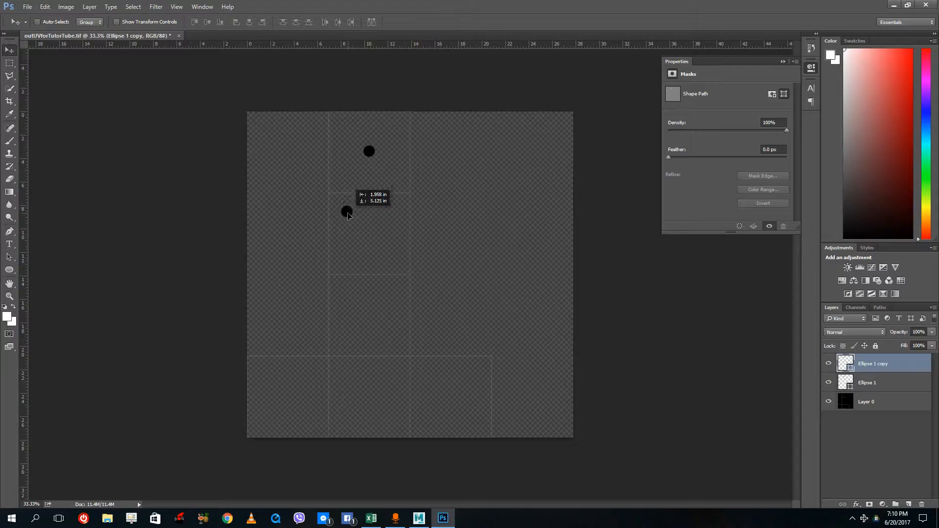
Duplicate the Ellipse 1 copy layer and move the new circle to the second UV square's lower-right corner
{"action": "right_click", "coordinate": [875, 361]}
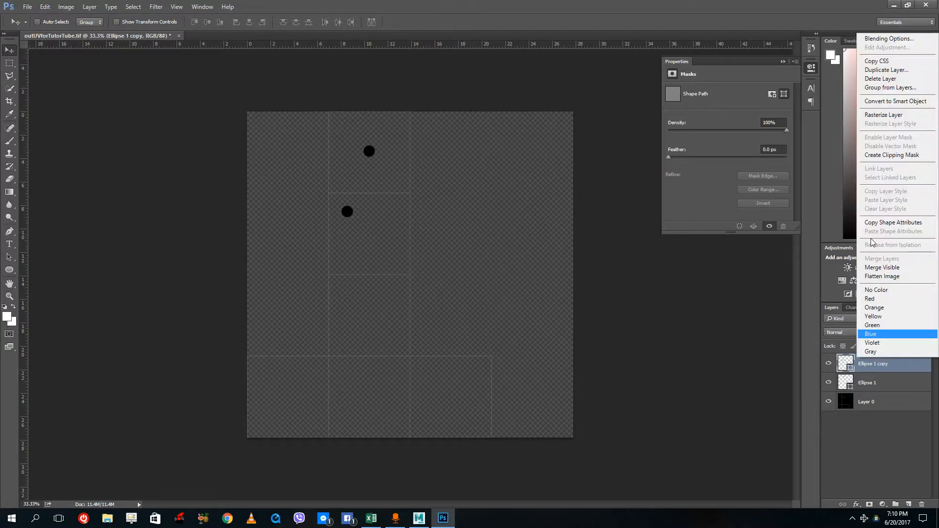
{"action": "left_click", "coordinate": [883, 71]}
{"action": "left_click", "coordinate": [551, 165]}
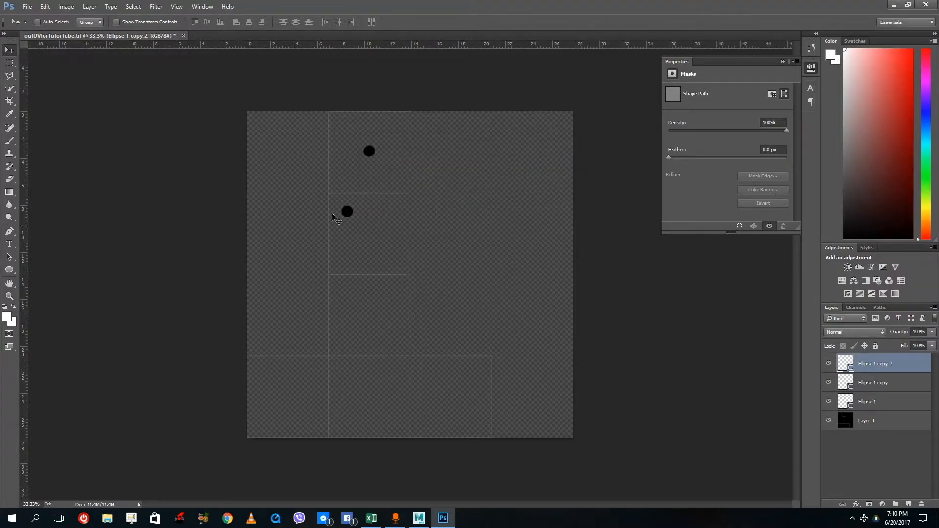
{"action": "left_click_drag", "start_coordinate": [347, 213], "coordinate": [390, 258]}
Duplicate the second square's two circles together and move the copies straight down into the third UV square
{"action": "left_click", "coordinate": [886, 383], "text": "shift"}
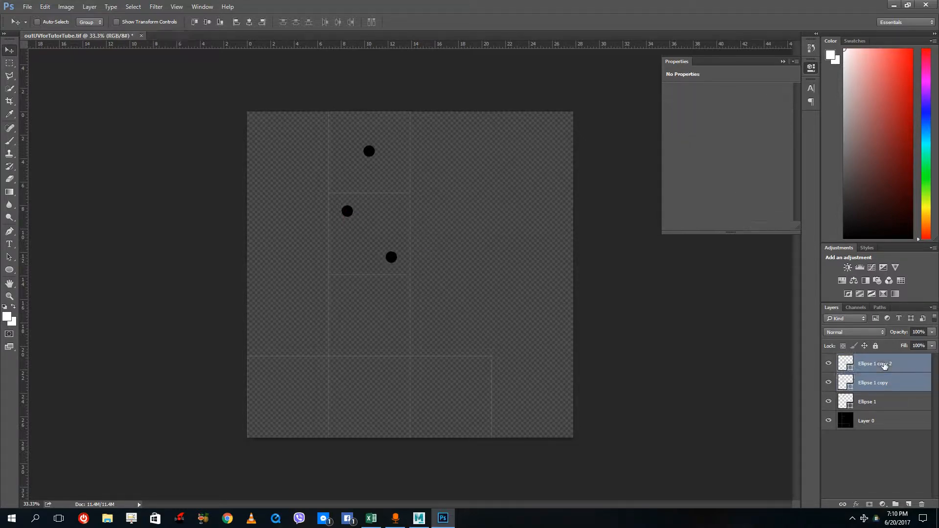
{"action": "right_click", "coordinate": [883, 367]}
{"action": "left_click", "coordinate": [888, 75]}
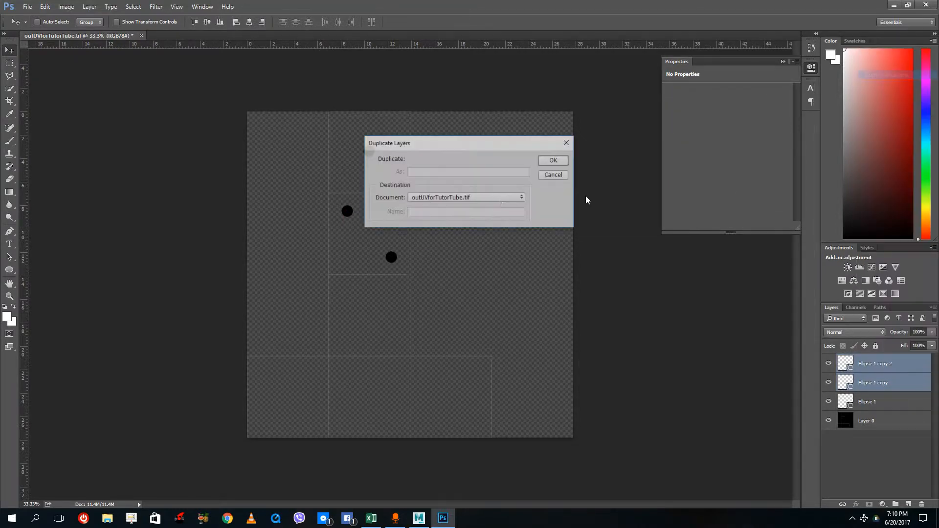
{"action": "left_click", "coordinate": [552, 161]}
{"action": "left_click_drag", "start_coordinate": [395, 256], "coordinate": [391, 337]}
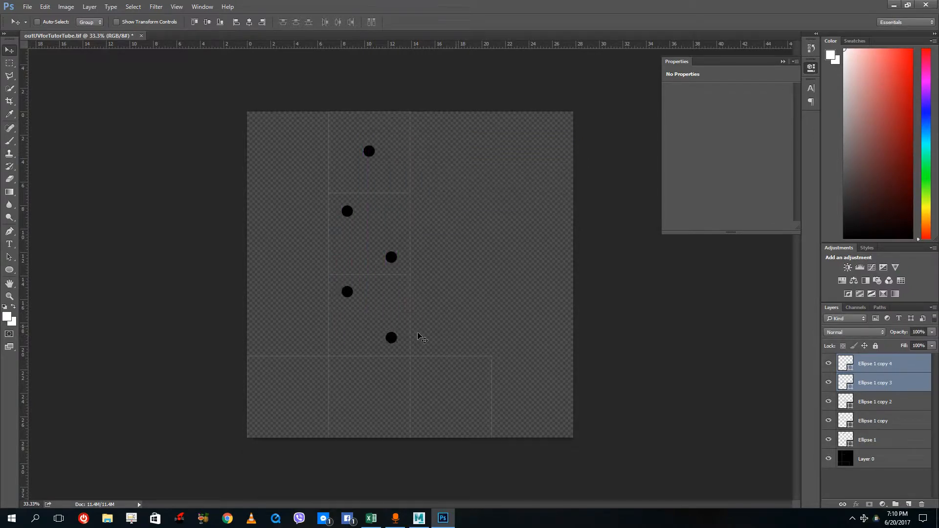
Duplicate the Ellipse 1 copy 4 layer and move the new circle to the centre of the third UV square
{"action": "left_click", "coordinate": [879, 421]}
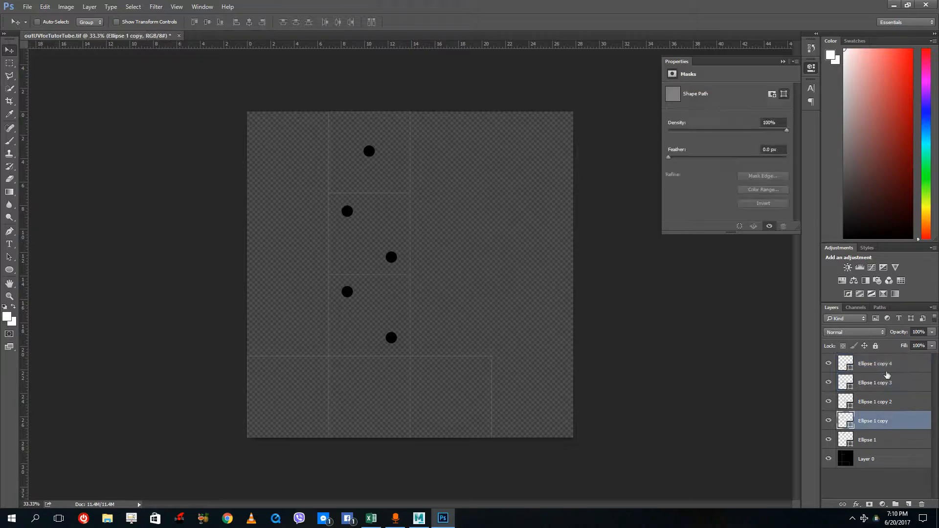
{"action": "left_click", "coordinate": [880, 366]}
{"action": "right_click", "coordinate": [879, 367]}
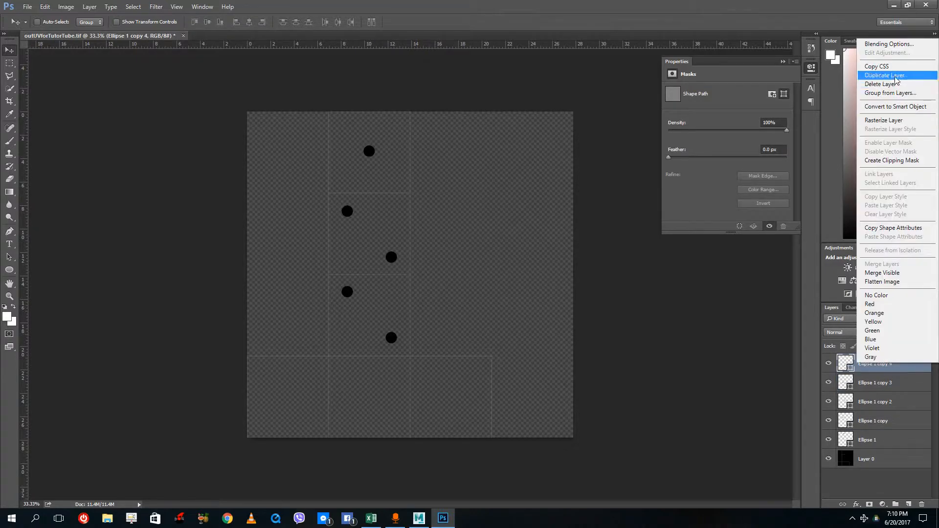
{"action": "left_click", "coordinate": [895, 79]}
{"action": "left_click", "coordinate": [553, 161]}
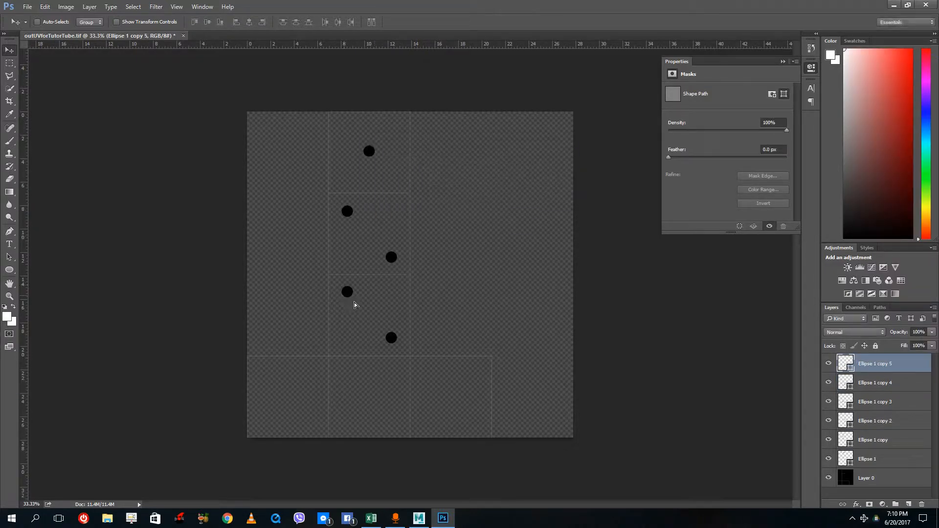
{"action": "left_click_drag", "start_coordinate": [357, 306], "coordinate": [328, 277]}
Duplicate the third square's three diagonal circles and move the copies straight down into the fourth UV square
{"action": "left_click", "coordinate": [897, 403], "text": "shift"}
{"action": "right_click", "coordinate": [888, 404]}
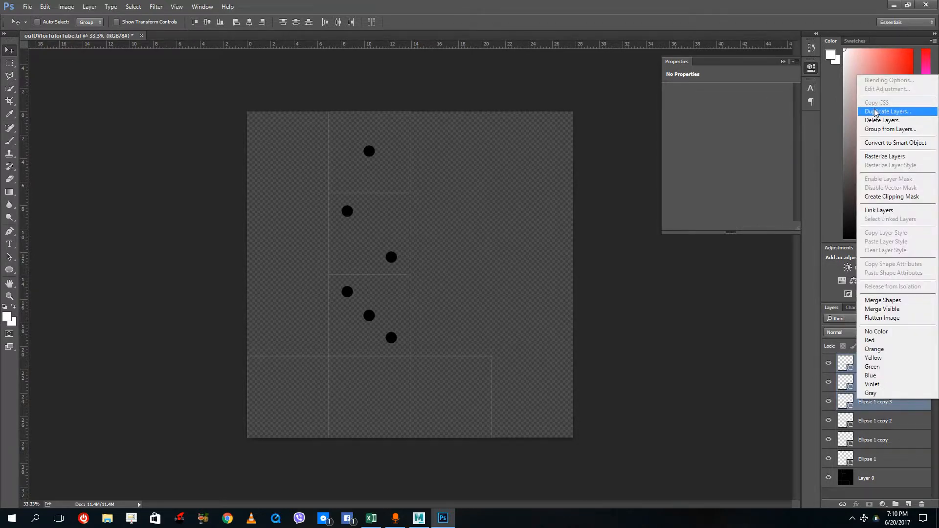
{"action": "left_click", "coordinate": [886, 112]}
{"action": "left_click", "coordinate": [566, 163]}
{"action": "left_click_drag", "start_coordinate": [369, 318], "coordinate": [369, 397]}
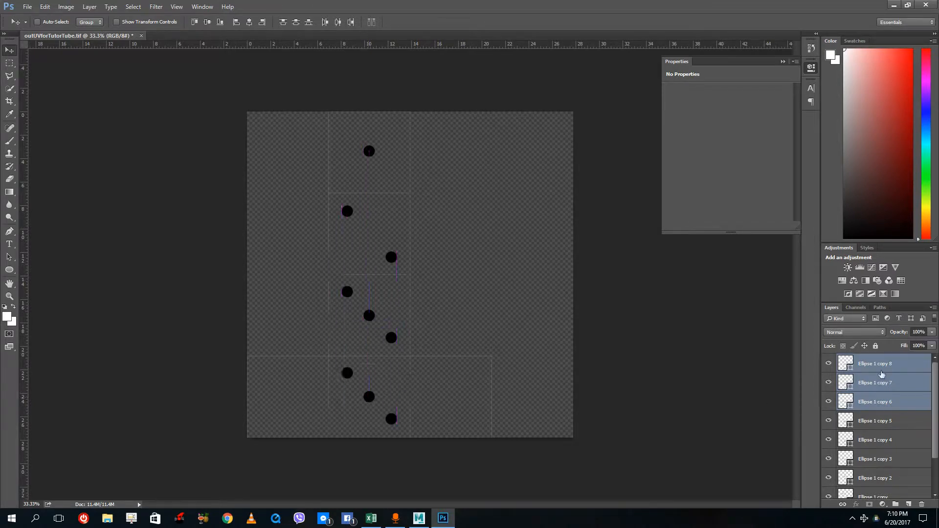
Duplicate the fourth square's three diagonal circles and move the copies into the UV square to its right
{"action": "right_click", "coordinate": [880, 370]}
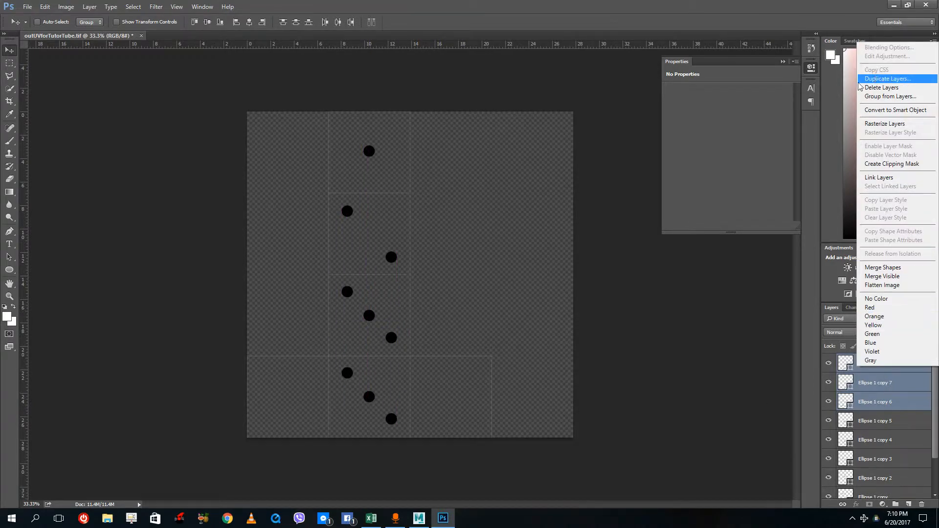
{"action": "left_click", "coordinate": [875, 75]}
{"action": "left_click", "coordinate": [554, 160]}
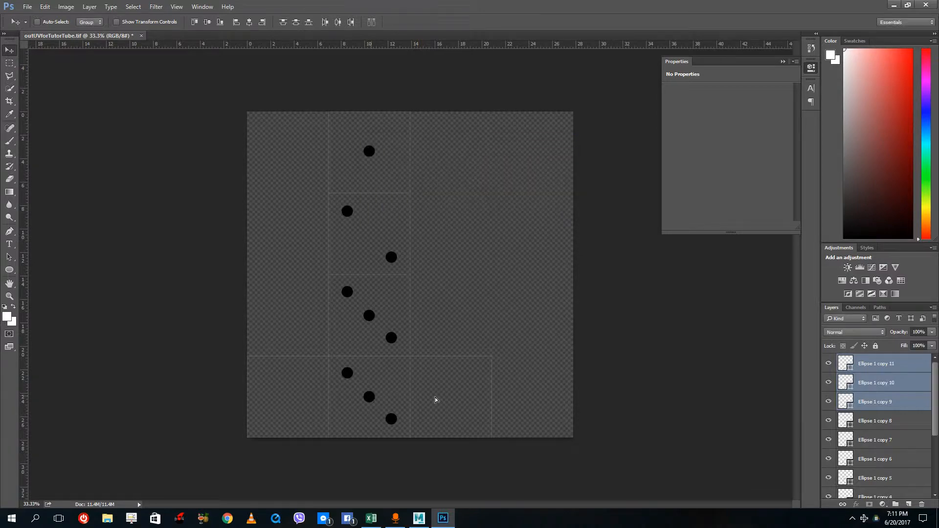
{"action": "left_click_drag", "start_coordinate": [436, 400], "coordinate": [519, 400]}
Move the fourth square's centre circle to its lower-left corner, and place a duplicate named Ellipse 1 copy 12 in the upper-right corner
{"action": "left_click", "coordinate": [368, 395], "text": "ctrl"}
{"action": "left_click_drag", "start_coordinate": [368, 396], "coordinate": [349, 421]}
{"action": "right_click", "coordinate": [874, 421]}
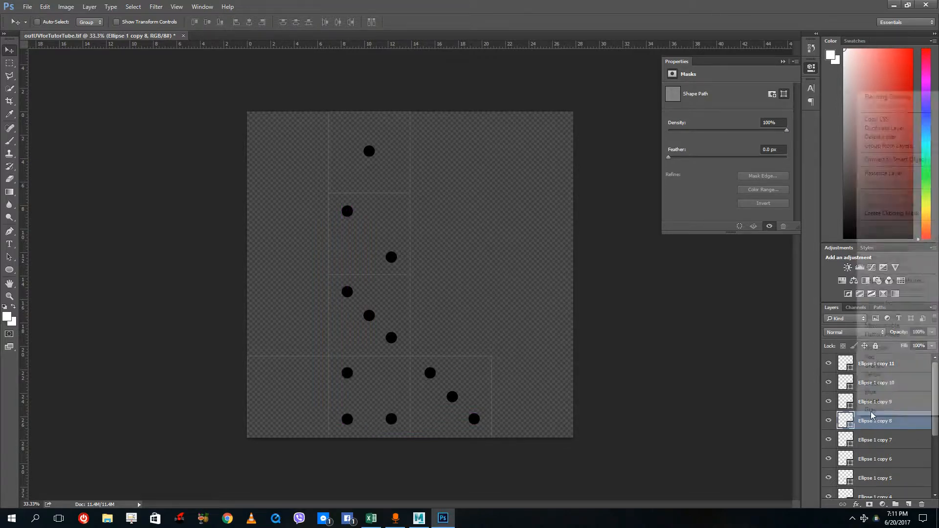
{"action": "left_click", "coordinate": [880, 128]}
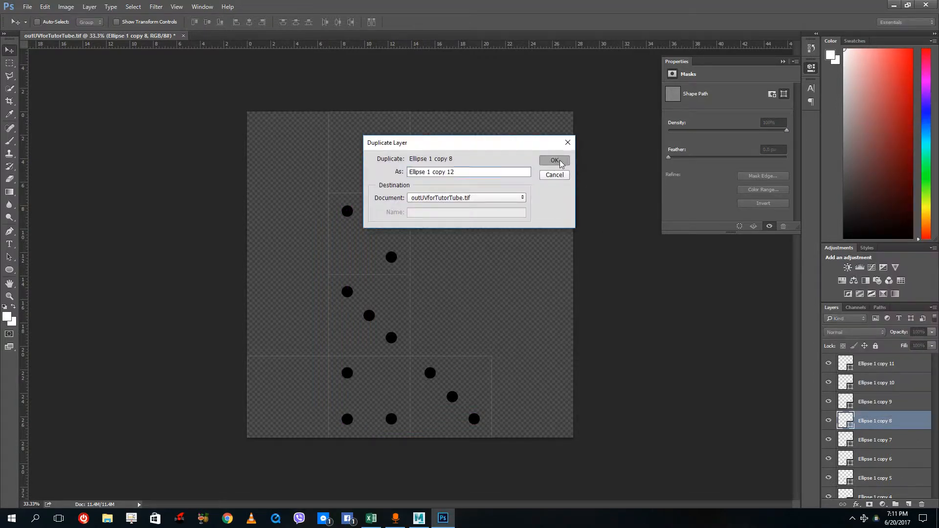
{"action": "left_click", "coordinate": [553, 160]}
{"action": "left_click_drag", "start_coordinate": [351, 423], "coordinate": [396, 378]}
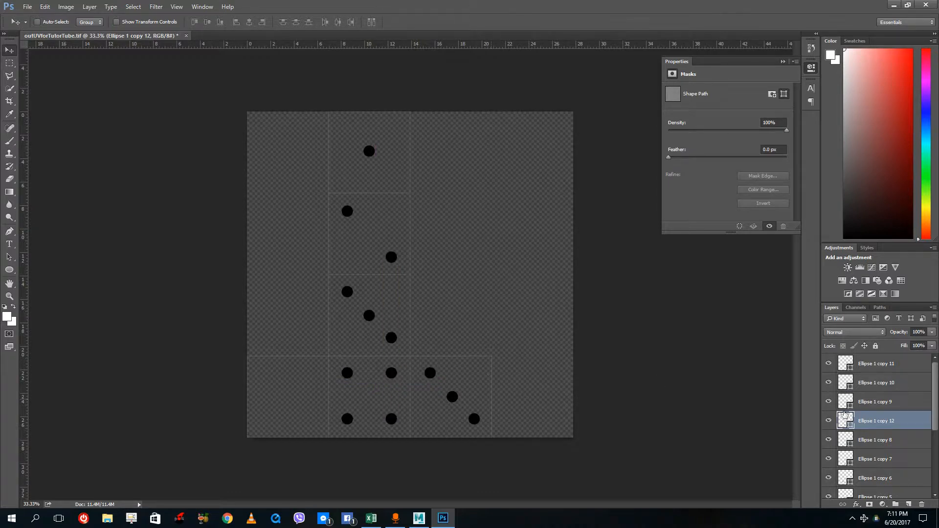
Duplicate the fourth square's lower-left and upper-right circles and move the copies into the matching corners of the square to its right
{"action": "left_click", "coordinate": [348, 419], "text": "ctrl"}
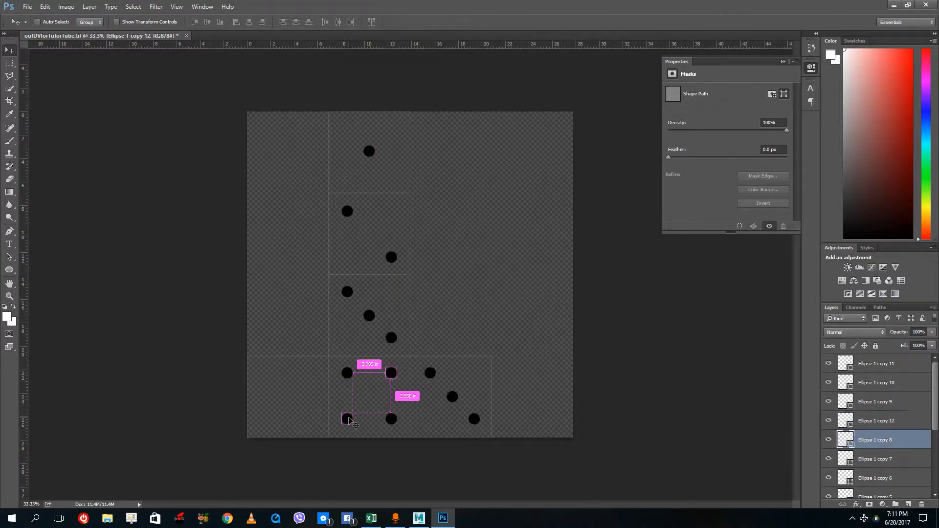
{"action": "left_click", "coordinate": [395, 374], "text": "ctrl+shift"}
{"action": "right_click", "coordinate": [900, 422]}
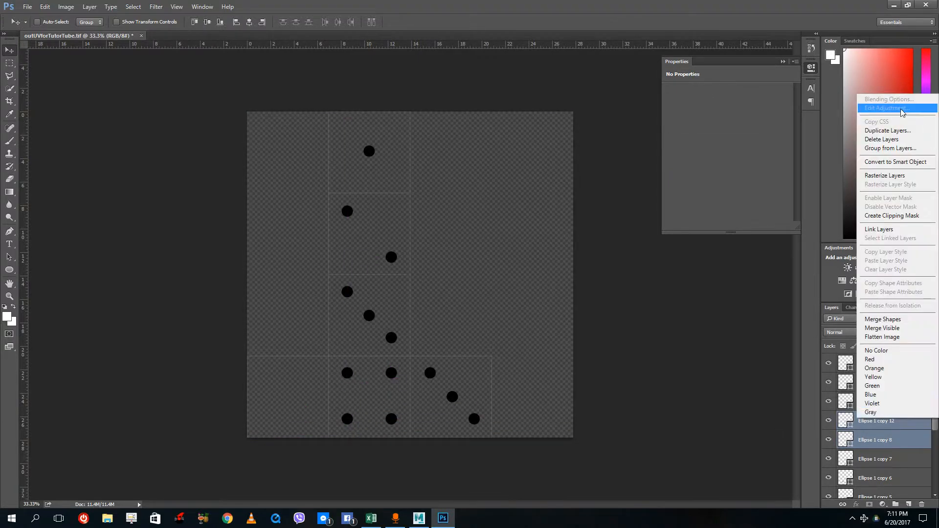
{"action": "left_click", "coordinate": [880, 131]}
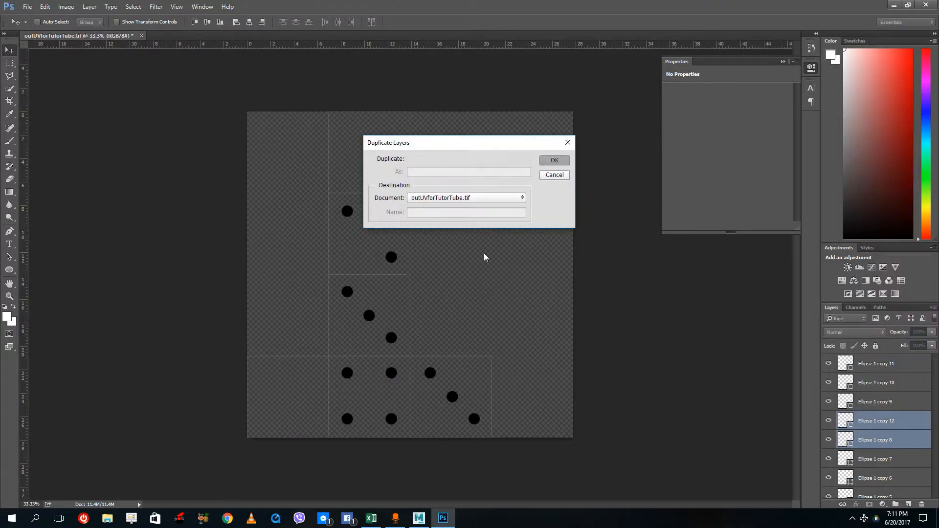
{"action": "key", "text": "Return"}
{"action": "left_click_drag", "start_coordinate": [350, 420], "coordinate": [431, 422]}
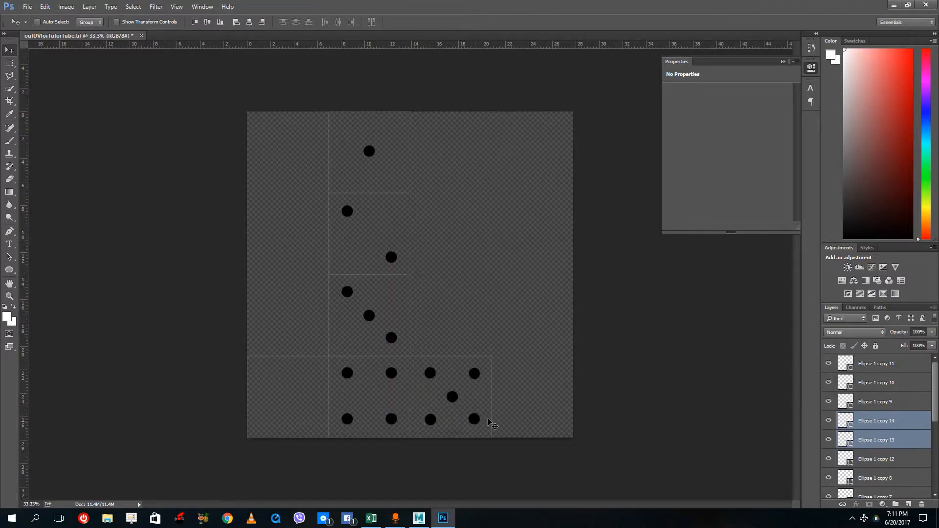
Duplicate all five circles of the bottom row's rightmost UV square and move the copies into the leftmost square
{"action": "left_click", "coordinate": [452, 397], "text": "ctrl+shift"}
{"action": "left_click", "coordinate": [437, 375], "text": "ctrl+shift"}
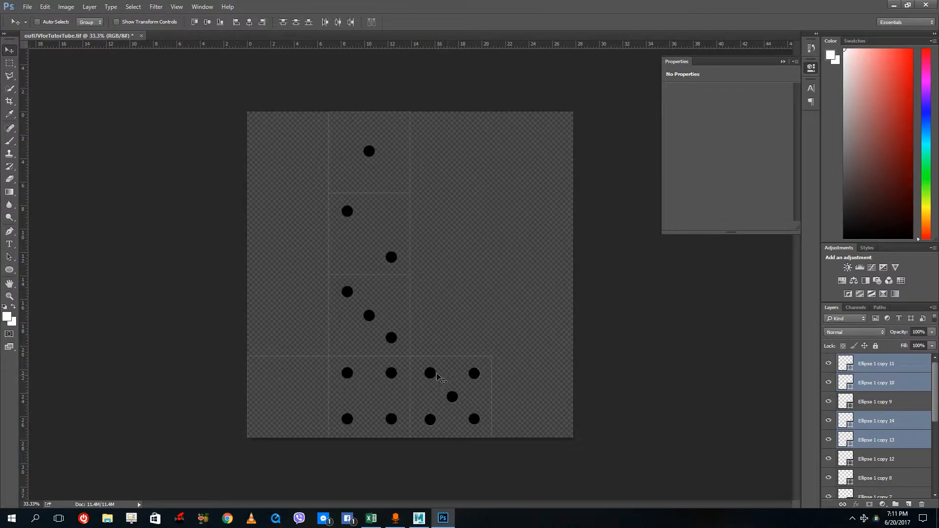
{"action": "left_click", "coordinate": [429, 374], "text": "ctrl+shift"}
{"action": "right_click", "coordinate": [431, 375]}
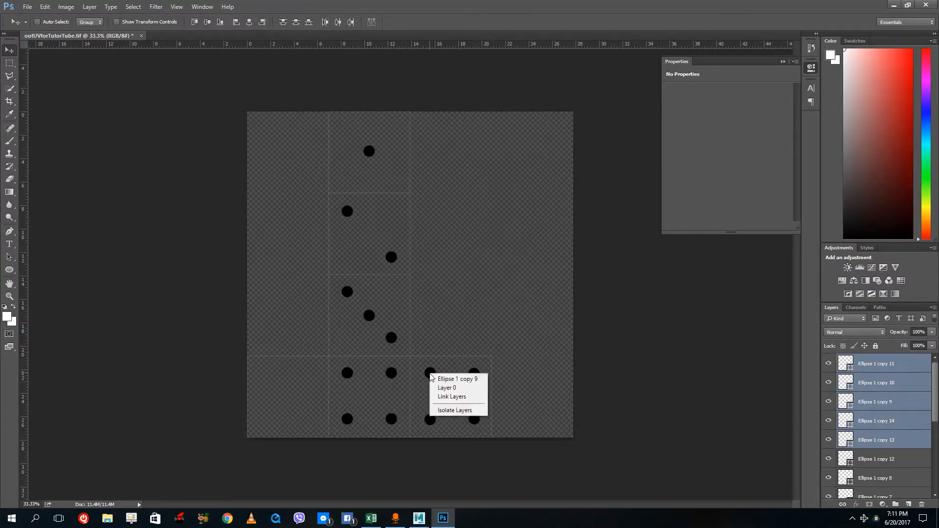
{"action": "right_click", "coordinate": [891, 387]}
{"action": "left_click", "coordinate": [885, 97]}
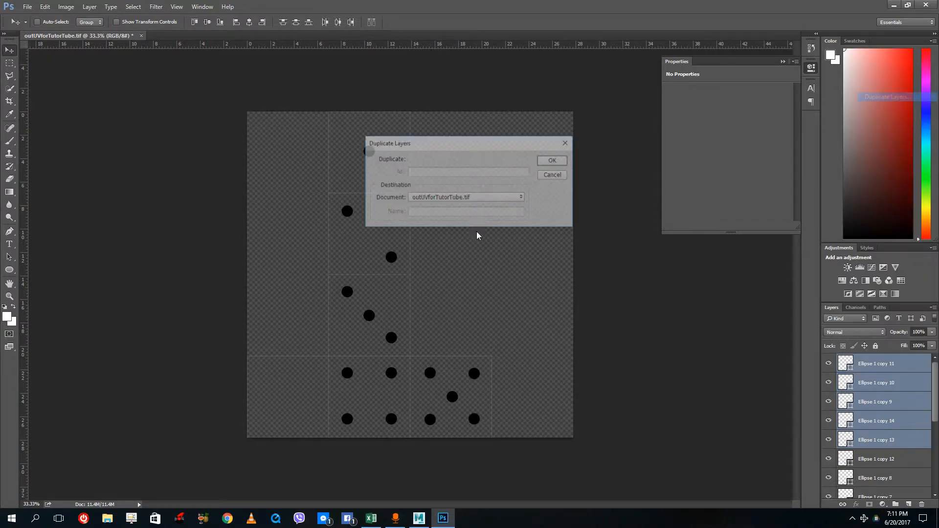
{"action": "key", "text": "Return"}
{"action": "left_click_drag", "start_coordinate": [454, 398], "coordinate": [287, 397]}
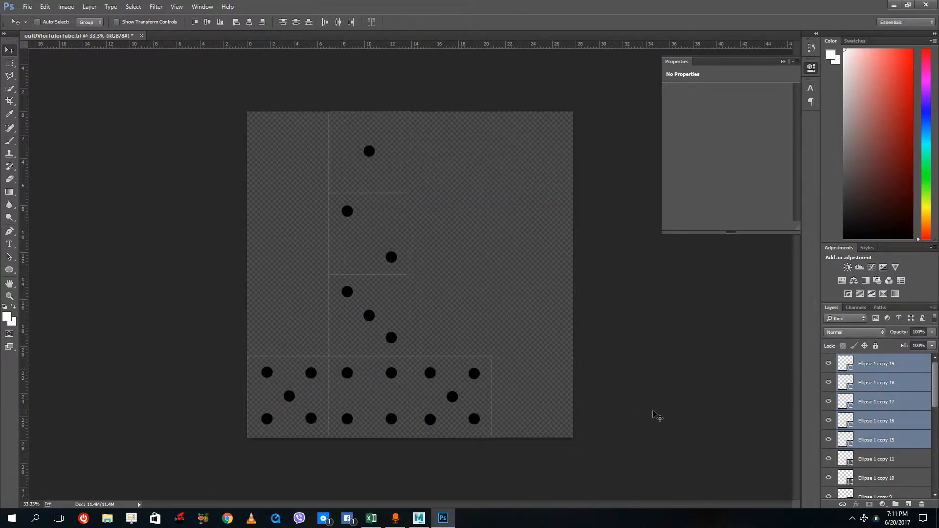
Move the leftmost square's centre circle into its left column, and place a duplicate named Ellipse 1 copy 20 midway down its right column
{"action": "left_click", "coordinate": [895, 459]}
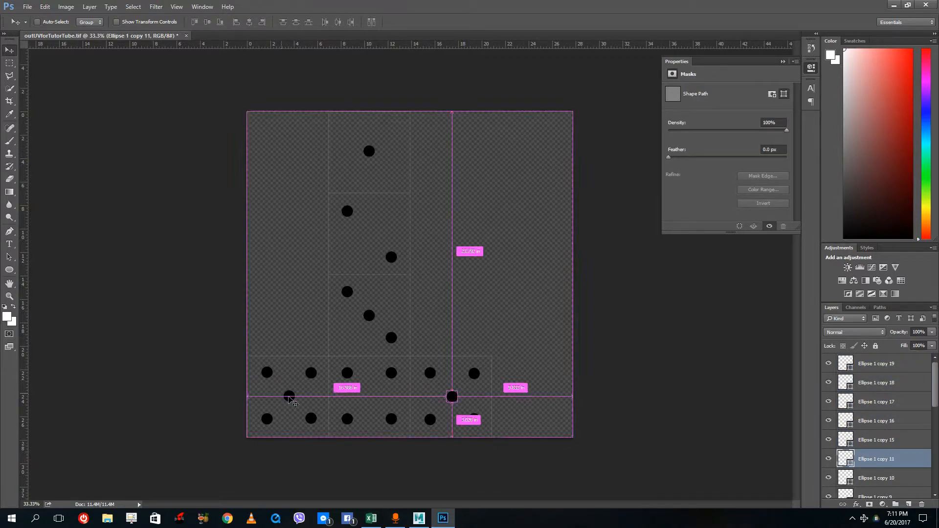
{"action": "left_click", "coordinate": [289, 397], "text": "ctrl"}
{"action": "left_click_drag", "start_coordinate": [280, 399], "coordinate": [258, 399]}
{"action": "right_click", "coordinate": [911, 368]}
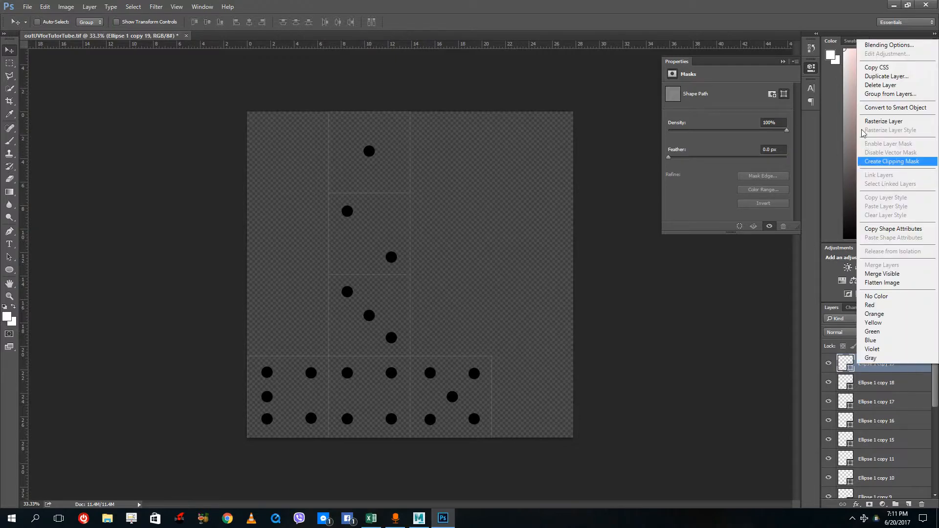
{"action": "left_click", "coordinate": [895, 77]}
{"action": "left_click", "coordinate": [554, 160]}
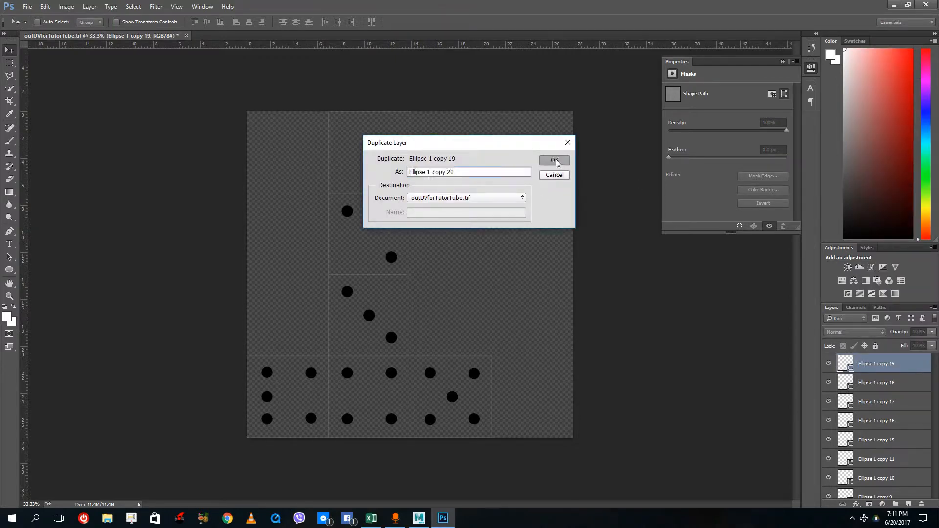
{"action": "left_click_drag", "start_coordinate": [281, 398], "coordinate": [314, 399]}
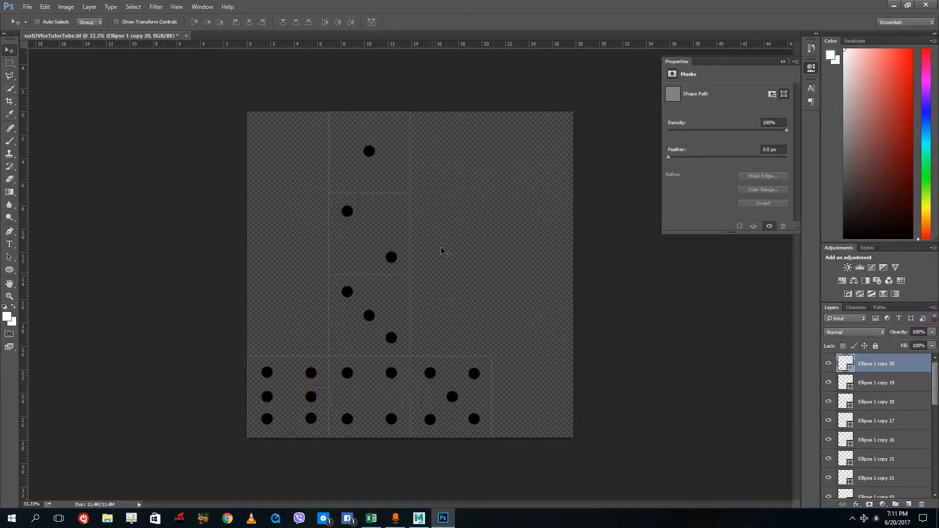
Add a new layer directly above Layer 0 and fill the whole canvas on it with white
{"action": "scroll", "coordinate": [928, 431], "scroll_direction": "down", "scroll_amount": 5}
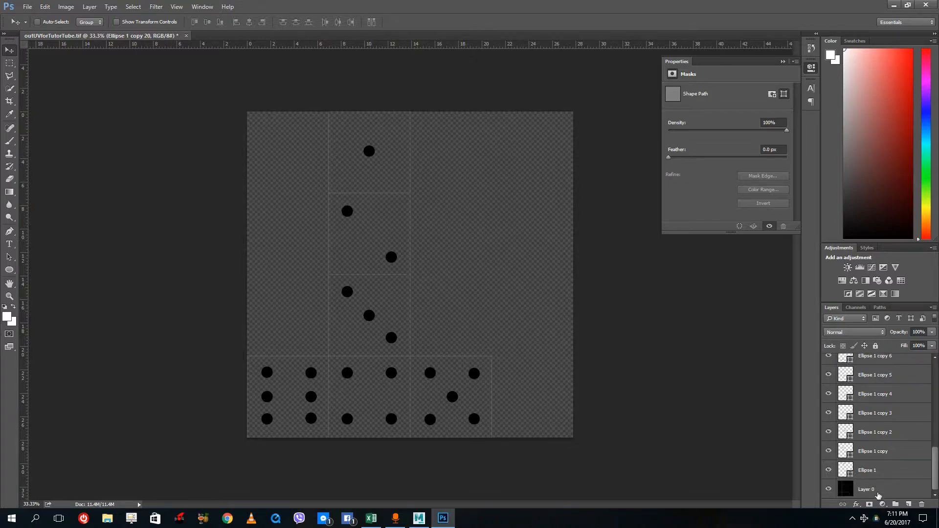
{"action": "left_click", "coordinate": [890, 489]}
{"action": "left_click", "coordinate": [910, 504]}
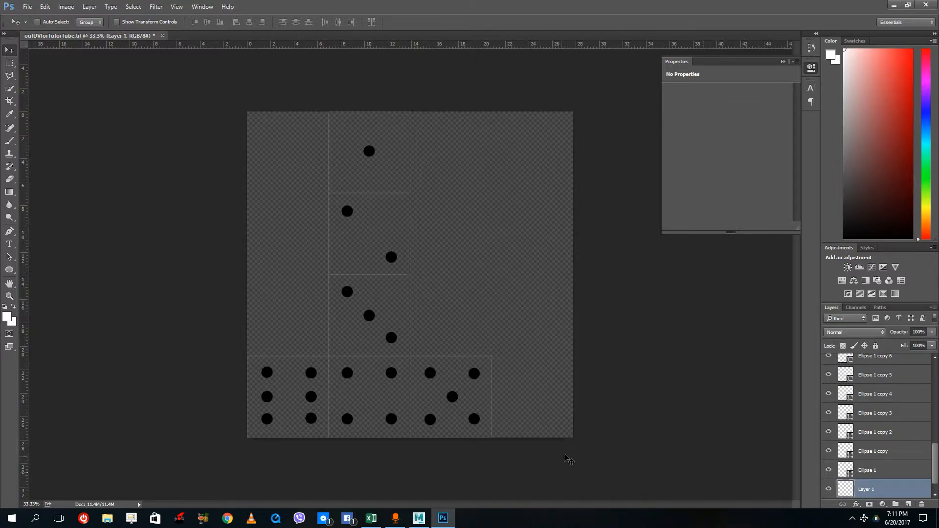
{"action": "key", "text": "ctrl+a"}
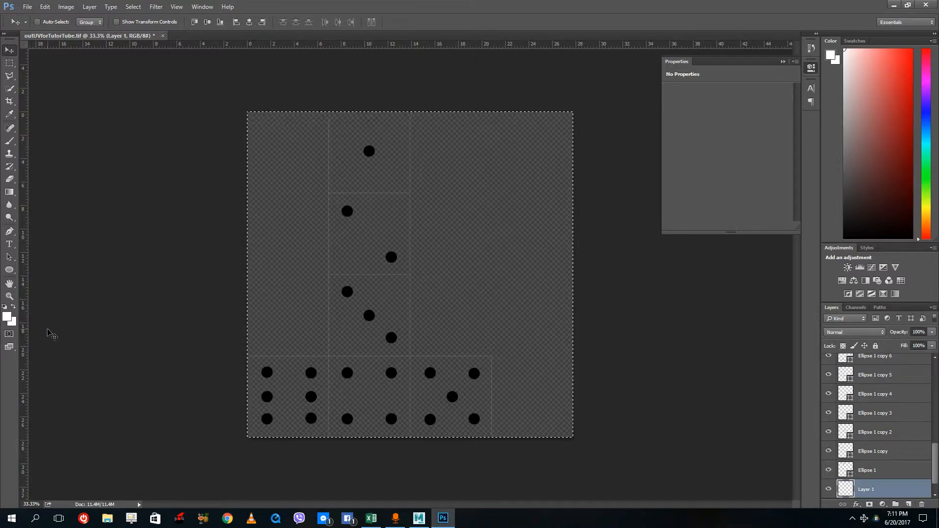
{"action": "key", "text": "alt+BackSpace"}
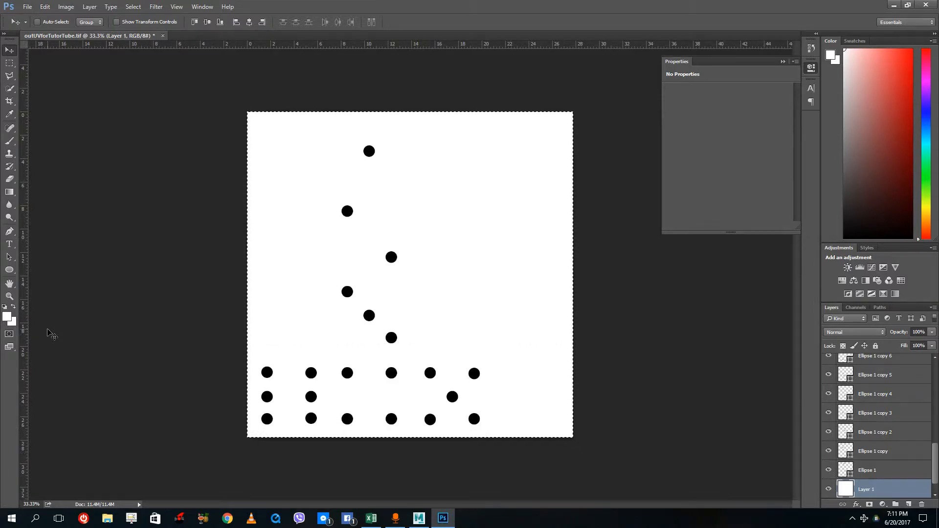
Save the texture as the TIFF file outUVforTutorTube in the Maya project's sourceimages folder
{"action": "left_click", "coordinate": [30, 7]}
{"action": "left_click", "coordinate": [44, 117]}
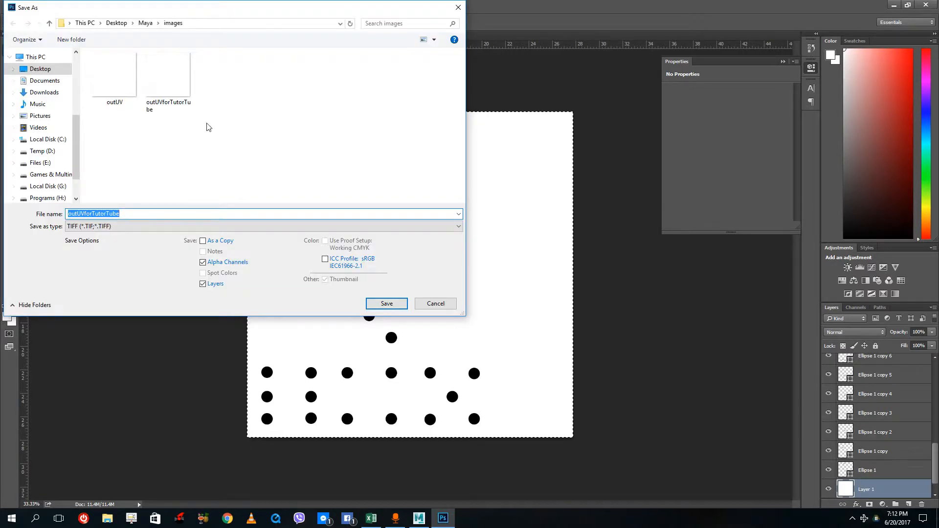
{"action": "left_click", "coordinate": [143, 23]}
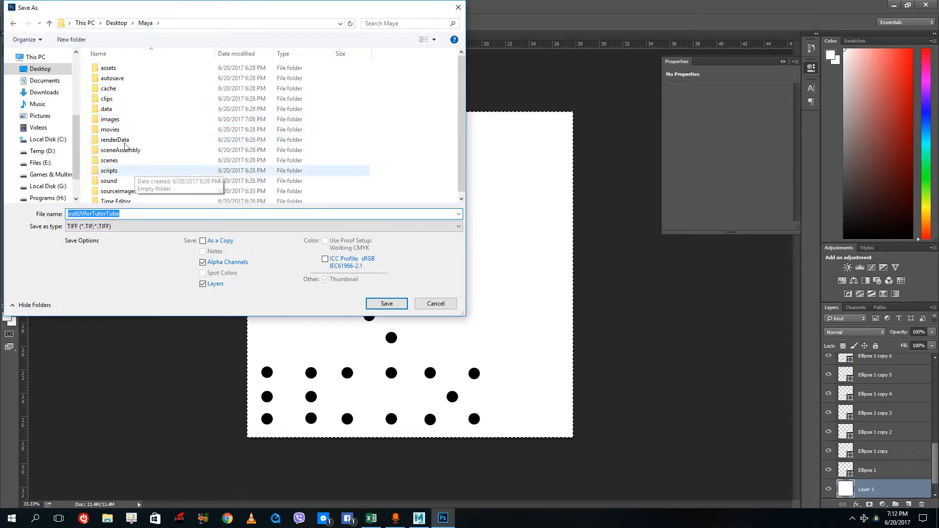
{"action": "double_click", "coordinate": [118, 187]}
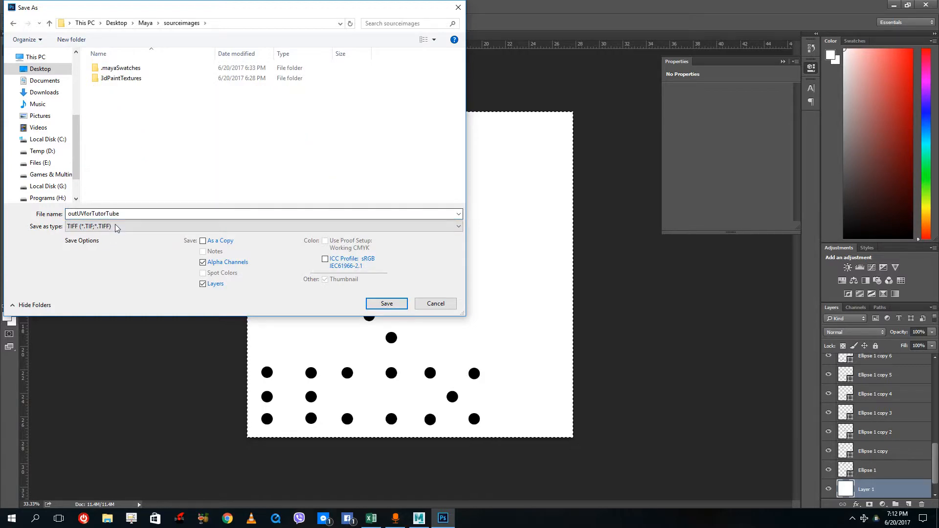
{"action": "left_click", "coordinate": [386, 304]}
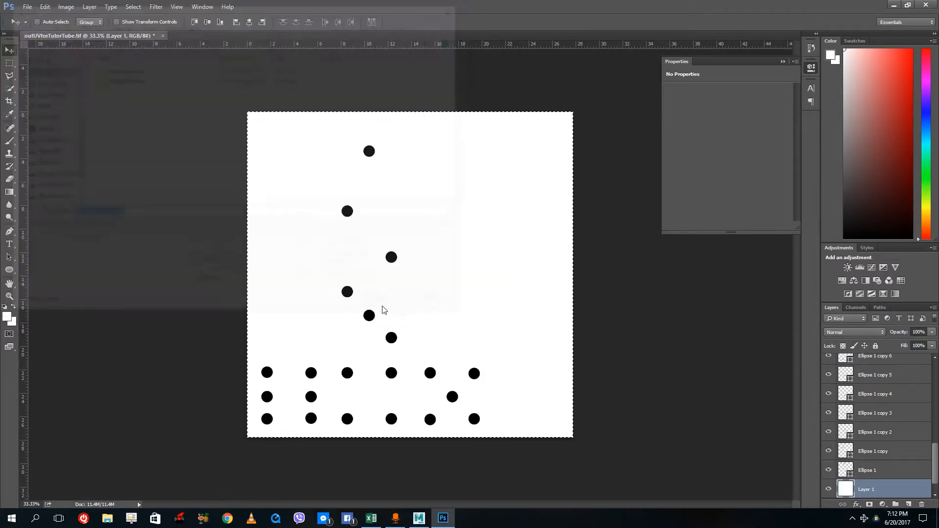
Finish saving the TIFF with LZW image compression, RLE layer compression and its layers included
{"action": "left_click", "coordinate": [591, 143]}
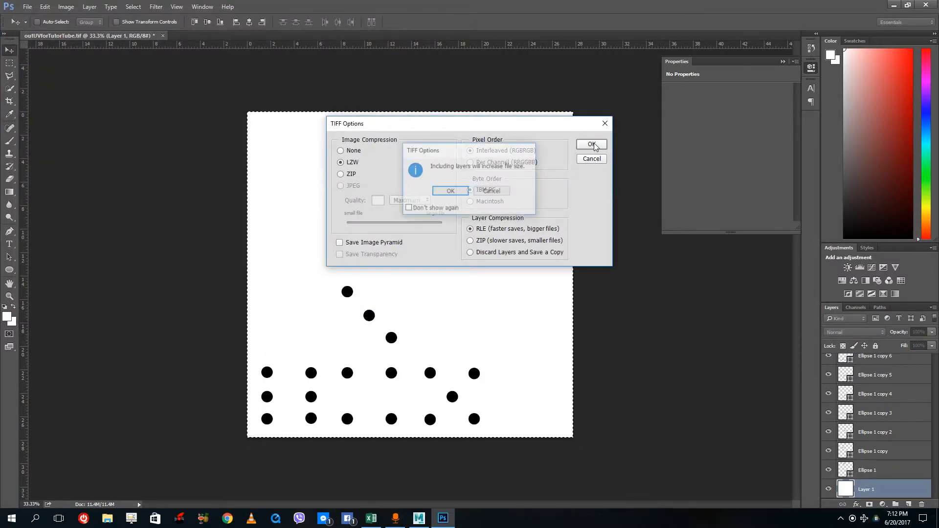
{"action": "left_click", "coordinate": [449, 191]}
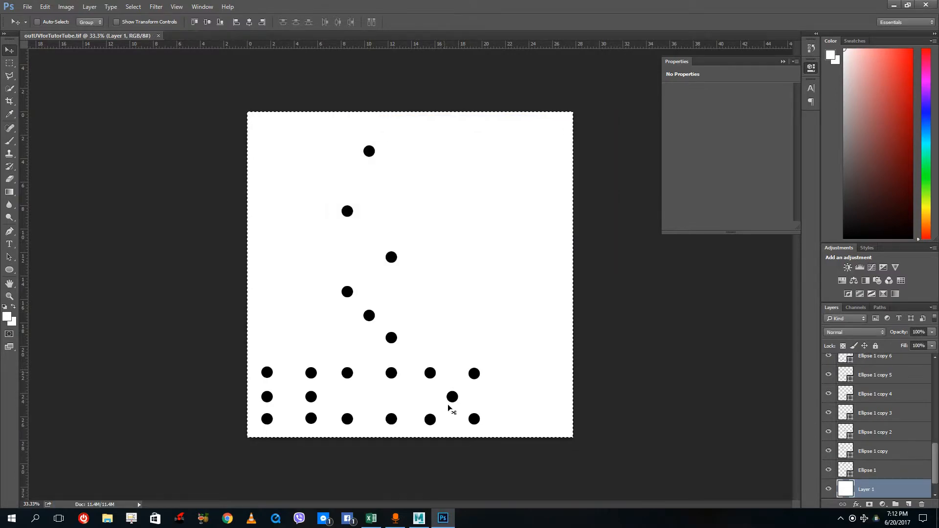
Switch to Maya and close the UV Editor
{"action": "left_click", "coordinate": [419, 520]}
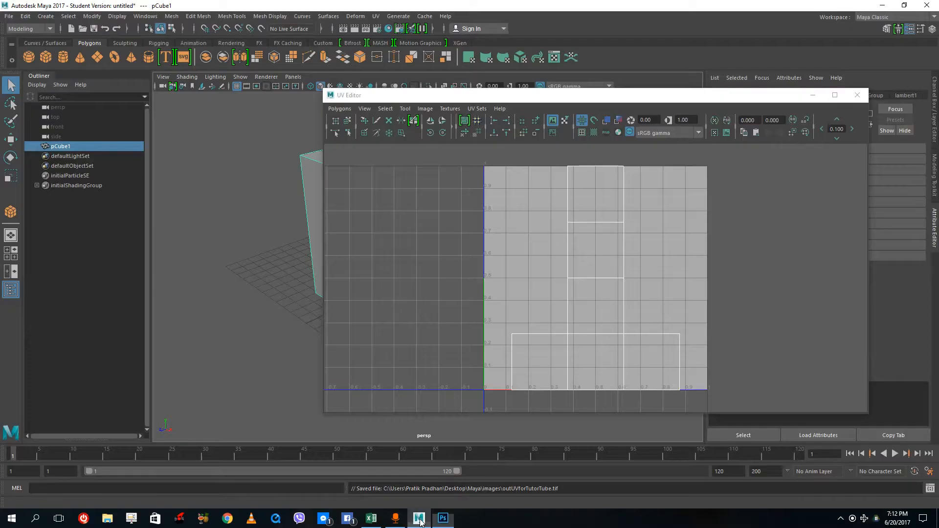
{"action": "left_click", "coordinate": [857, 95]}
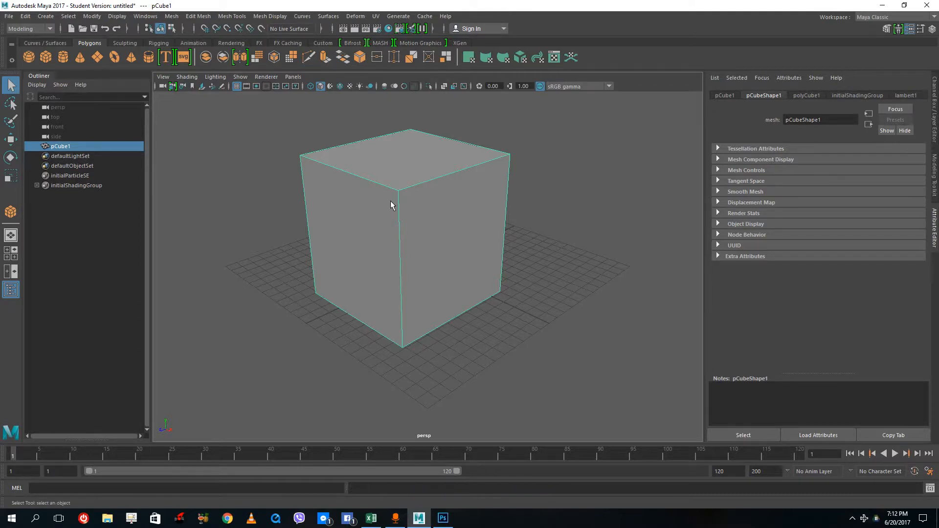
{"action": "right_click_drag", "start_coordinate": [391, 202], "coordinate": [333, 202]}
{"action": "right_click", "coordinate": [425, 250]}
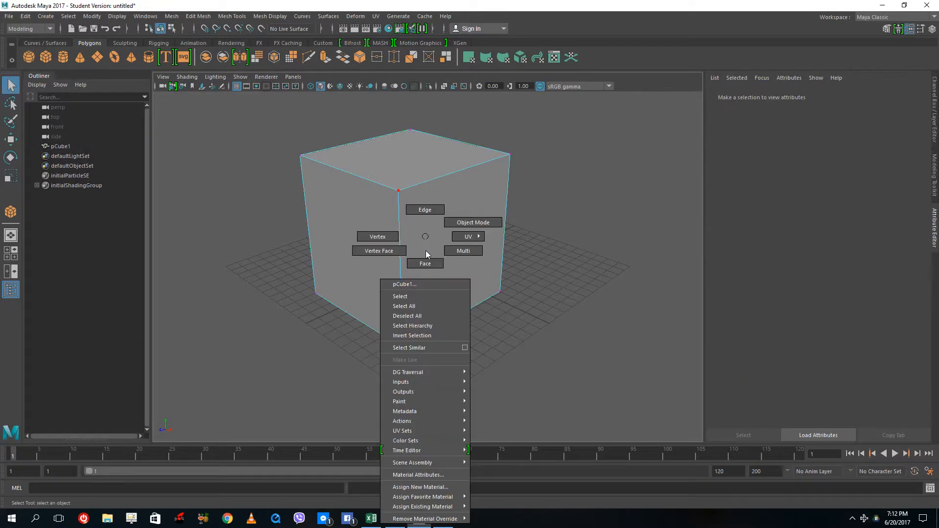
{"action": "right_click_drag", "start_coordinate": [463, 230], "coordinate": [463, 225]}
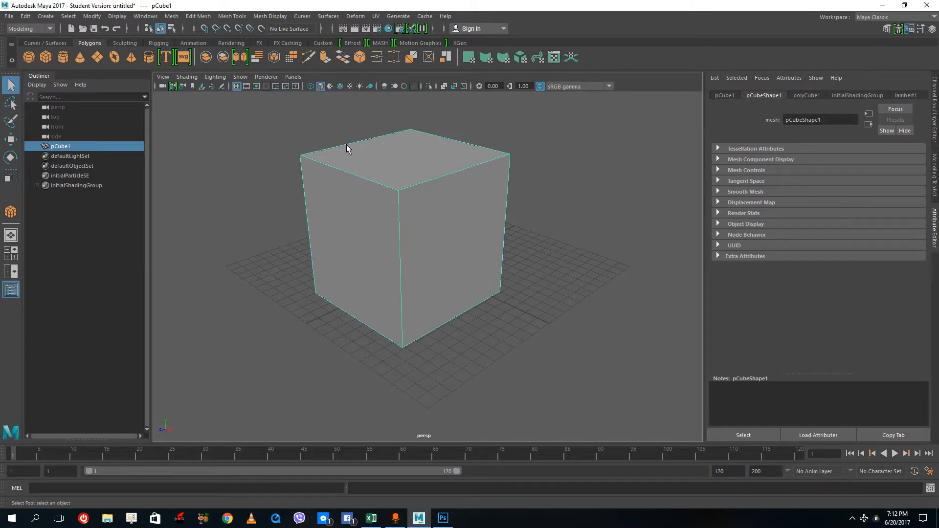
{"action": "right_click", "coordinate": [426, 215]}
{"action": "right_click_drag", "start_coordinate": [463, 203], "coordinate": [464, 204]}
{"action": "right_click_drag", "start_coordinate": [421, 219], "coordinate": [472, 205]}
{"action": "left_click", "coordinate": [569, 241]}
Assign a new Blinn material to the cube in object mode
{"action": "right_click_drag", "start_coordinate": [341, 169], "coordinate": [388, 160]}
{"action": "right_click_drag", "start_coordinate": [393, 226], "coordinate": [402, 462]}
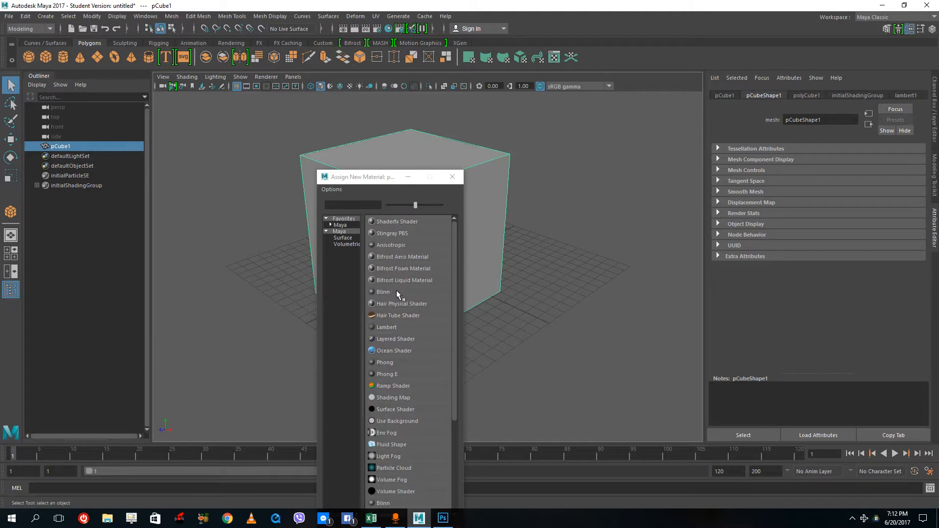
{"action": "left_click", "coordinate": [384, 291]}
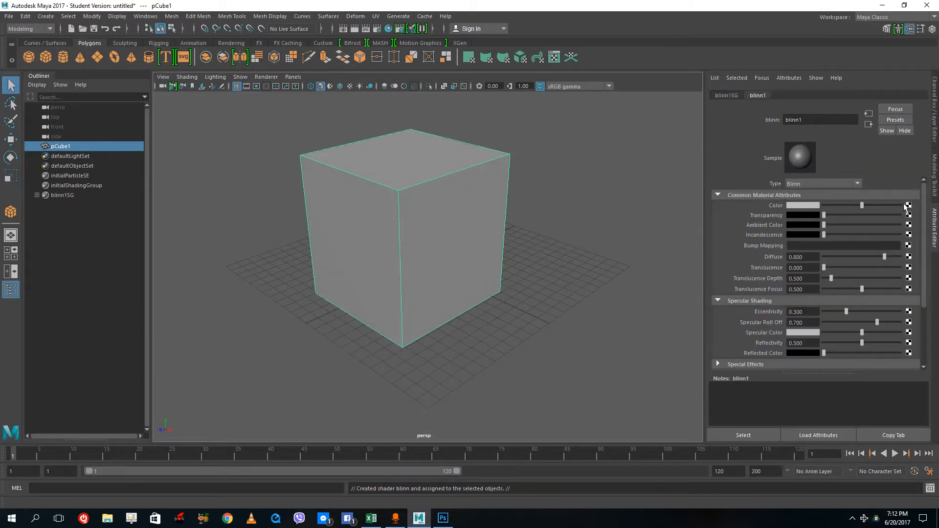
Connect a File texture to the Blinn material's Color and open the file browser for its image
{"action": "left_click", "coordinate": [908, 206]}
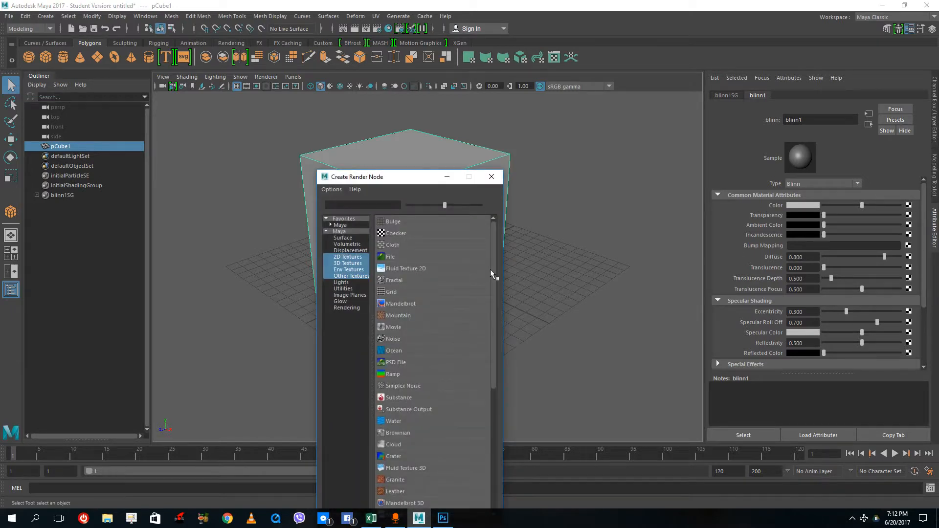
{"action": "left_click", "coordinate": [416, 258]}
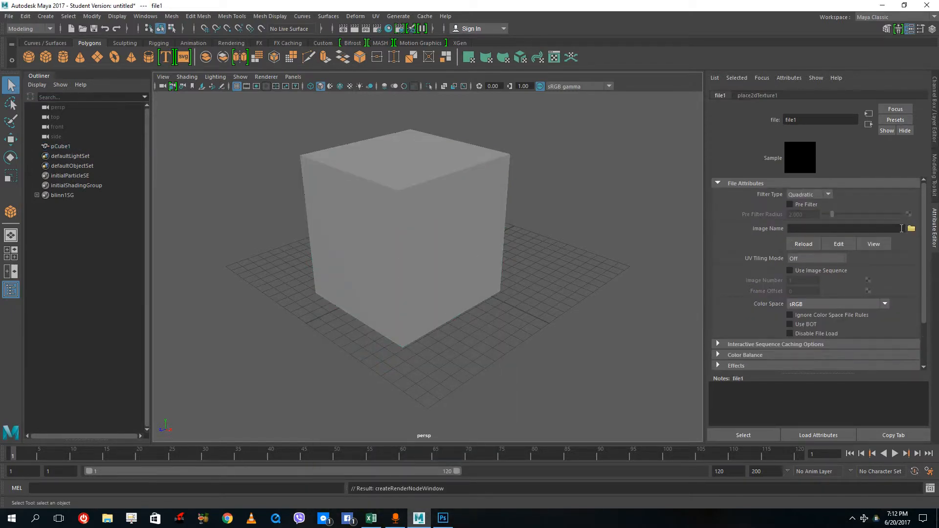
{"action": "left_click", "coordinate": [911, 229]}
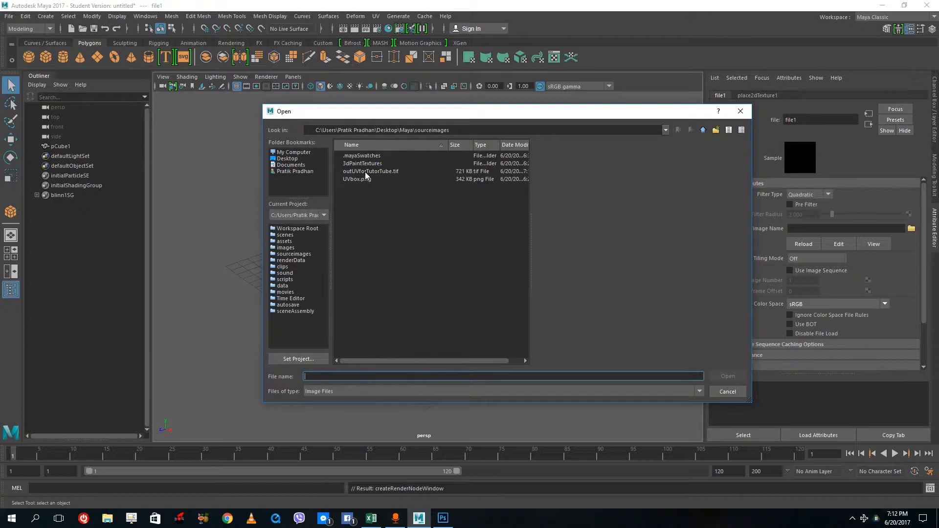
Try outUVforTutorTube.tif as the texture image, checking its preview and dismissing the Output Window each time it opens
{"action": "left_click", "coordinate": [365, 172]}
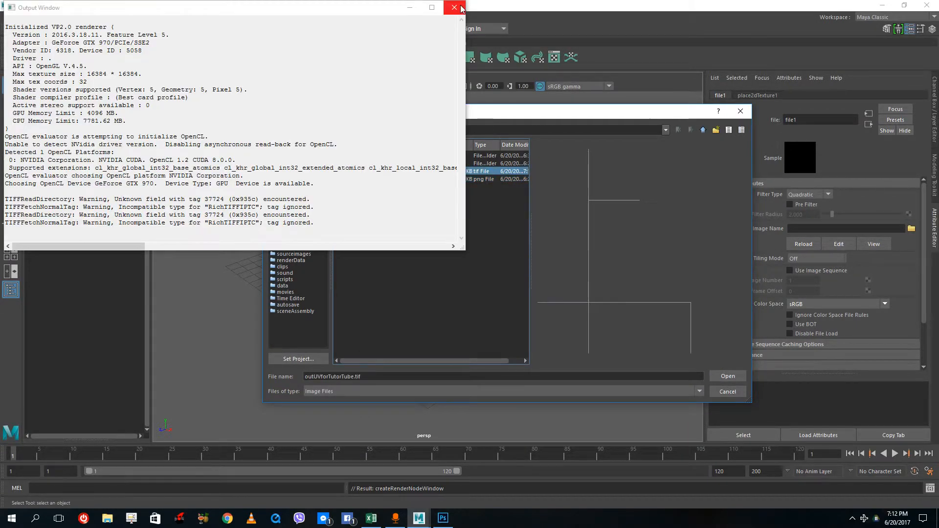
{"action": "left_click", "coordinate": [454, 7]}
{"action": "left_click", "coordinate": [380, 163]}
{"action": "left_click", "coordinate": [378, 173]}
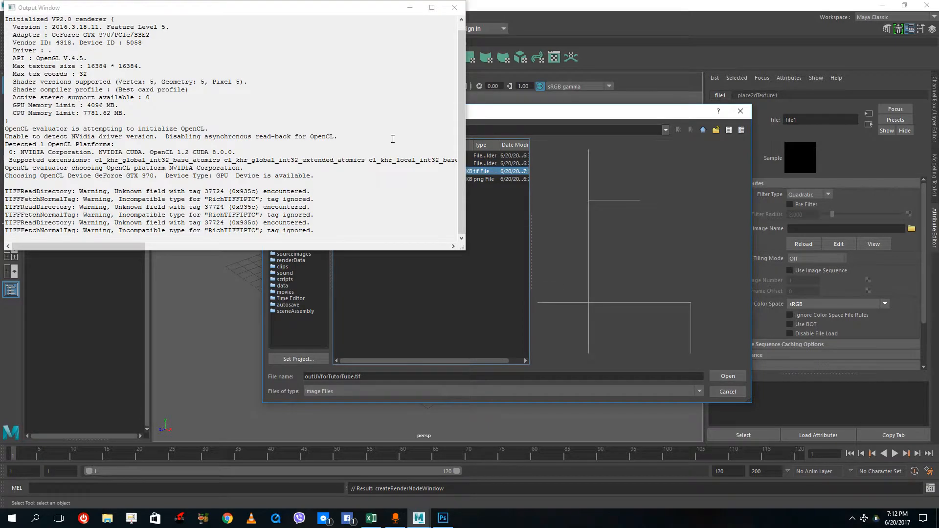
{"action": "left_click", "coordinate": [454, 7]}
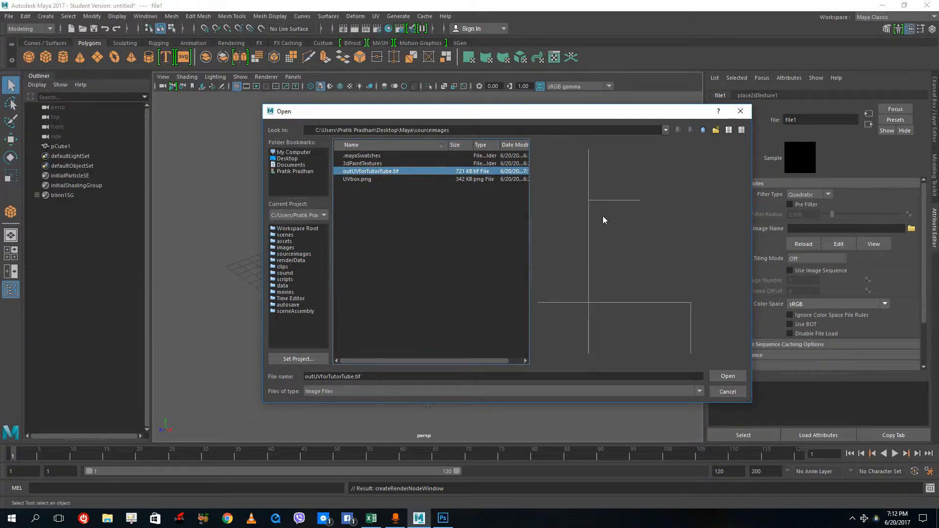
{"action": "left_click", "coordinate": [357, 179]}
{"action": "left_click", "coordinate": [362, 171]}
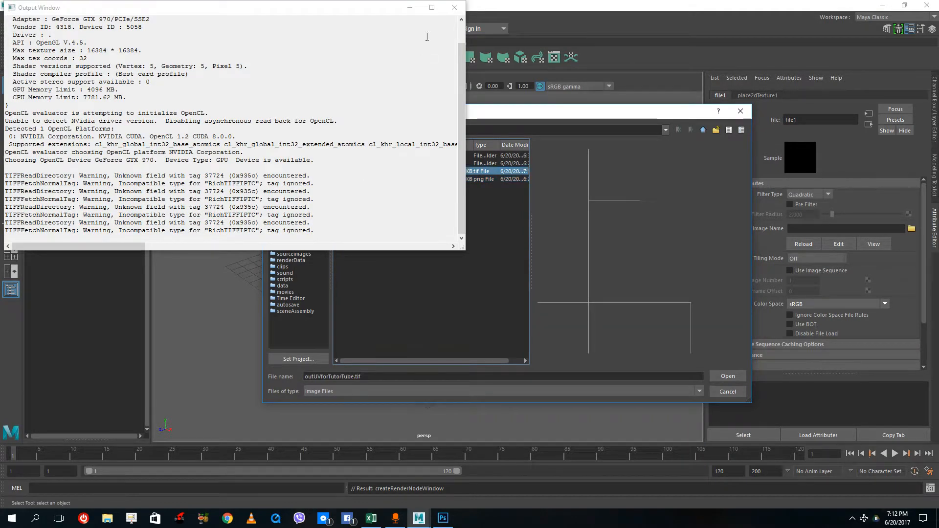
{"action": "left_click", "coordinate": [454, 13]}
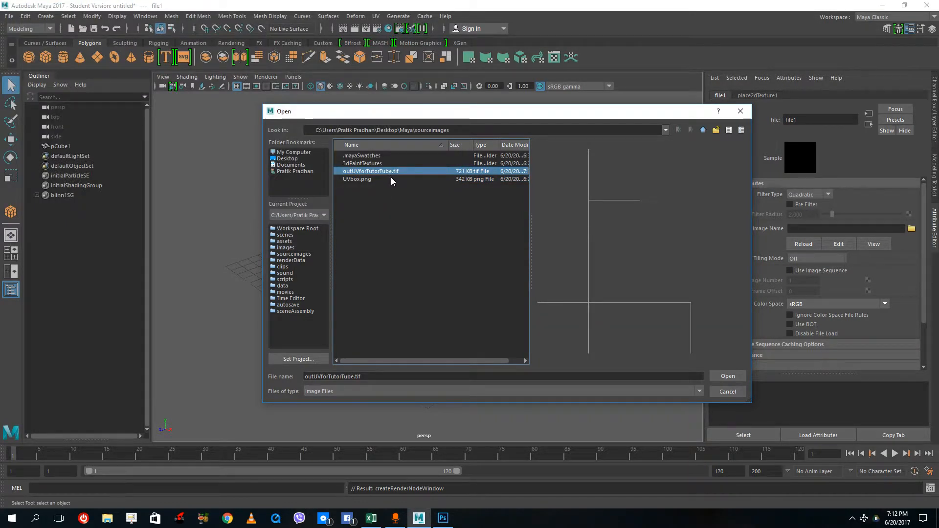
Switch to Photoshop and flatten all layers of the dice texture into a single background
{"action": "left_click", "coordinate": [452, 522]}
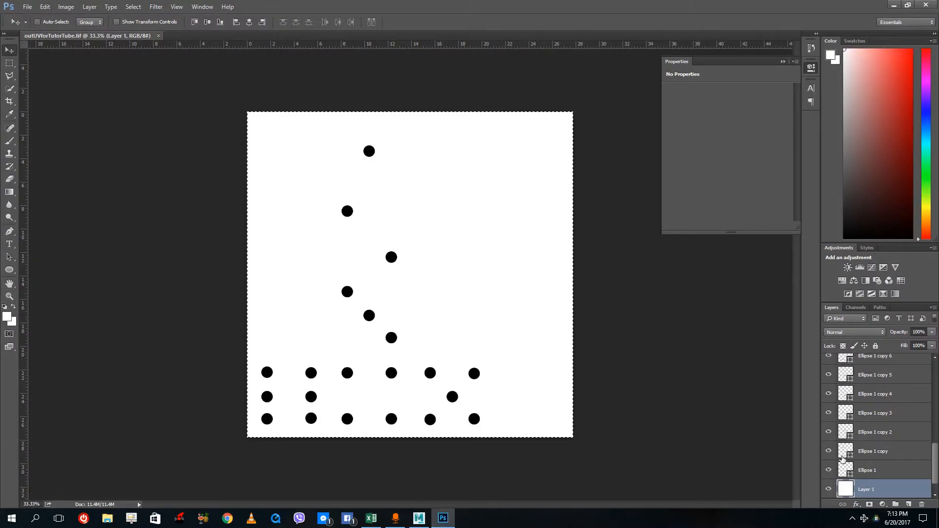
{"action": "left_click", "coordinate": [880, 415]}
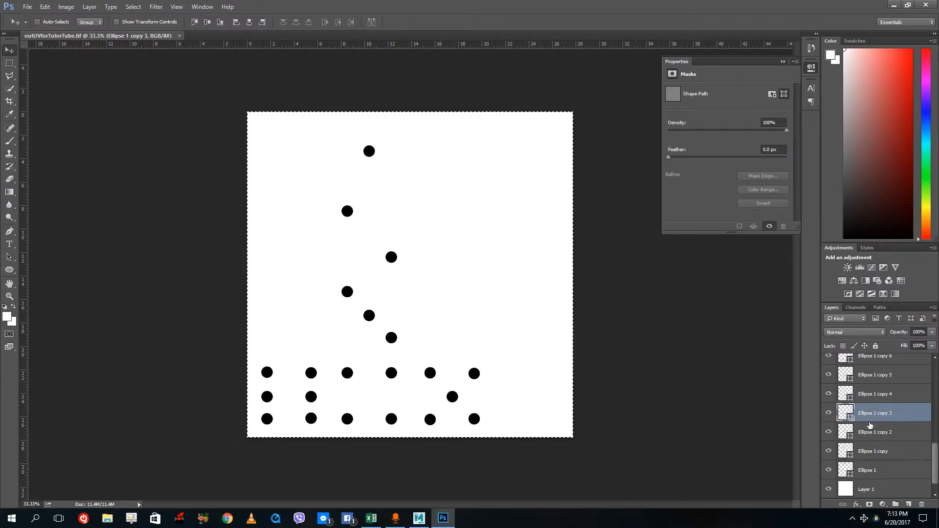
{"action": "right_click", "coordinate": [878, 413]}
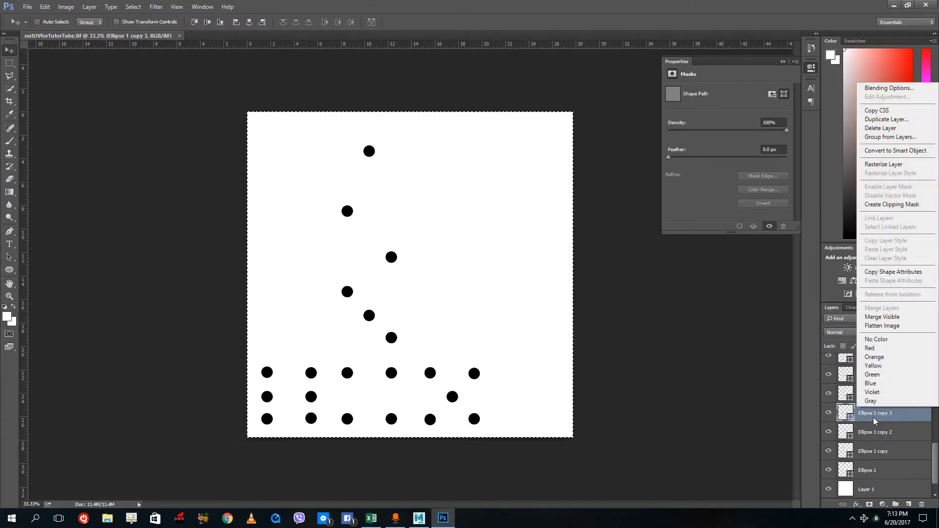
{"action": "left_click", "coordinate": [885, 325]}
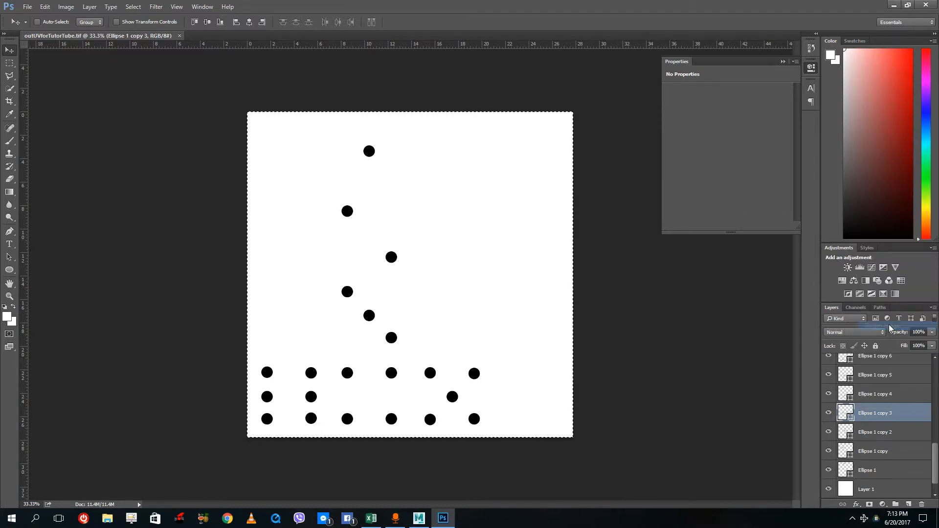
Save the flattened texture over the existing outUVforTutorTube TIFF file in the sourceimages folder
{"action": "left_click", "coordinate": [27, 7]}
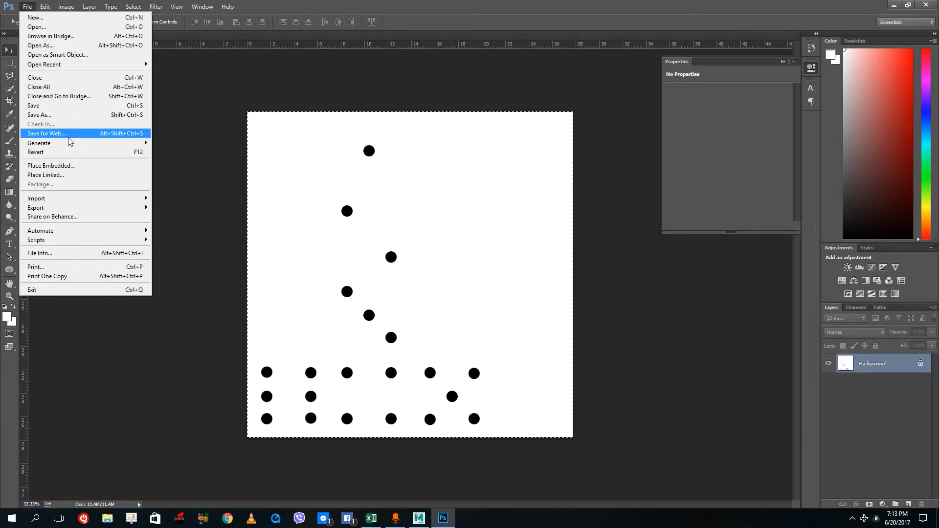
{"action": "left_click", "coordinate": [53, 115]}
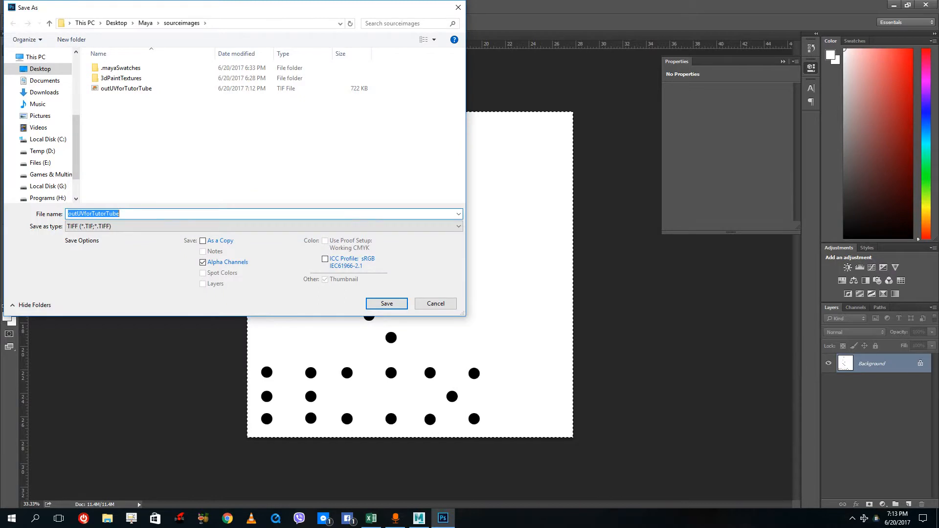
{"action": "left_click", "coordinate": [141, 88]}
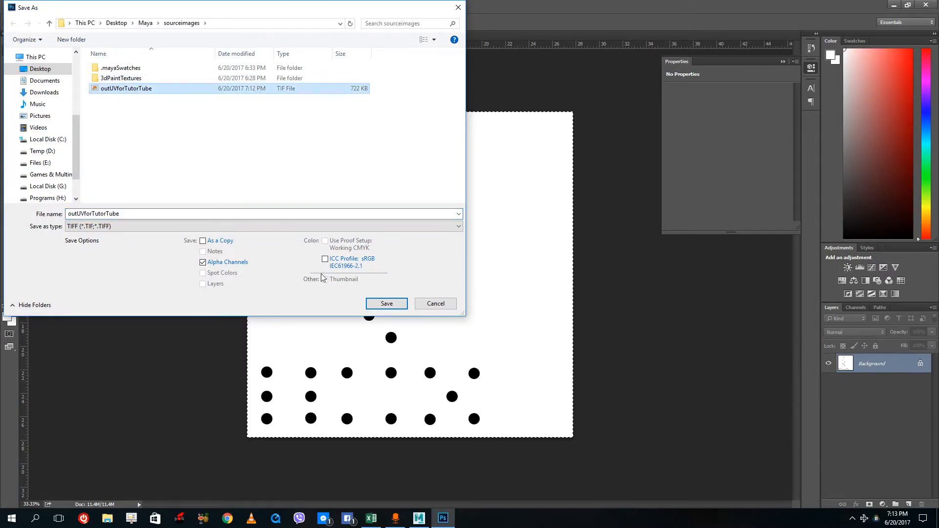
{"action": "left_click", "coordinate": [386, 304]}
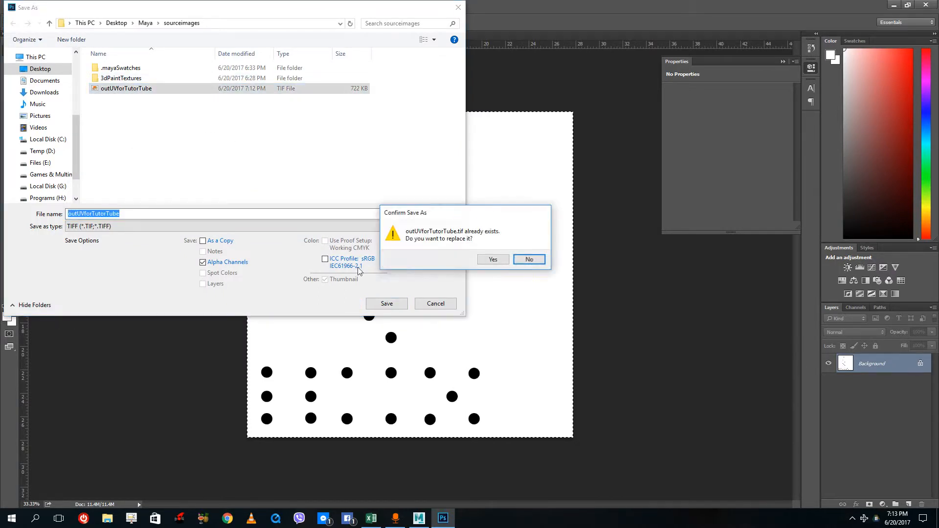
{"action": "left_click", "coordinate": [489, 258]}
{"action": "left_click", "coordinate": [592, 144]}
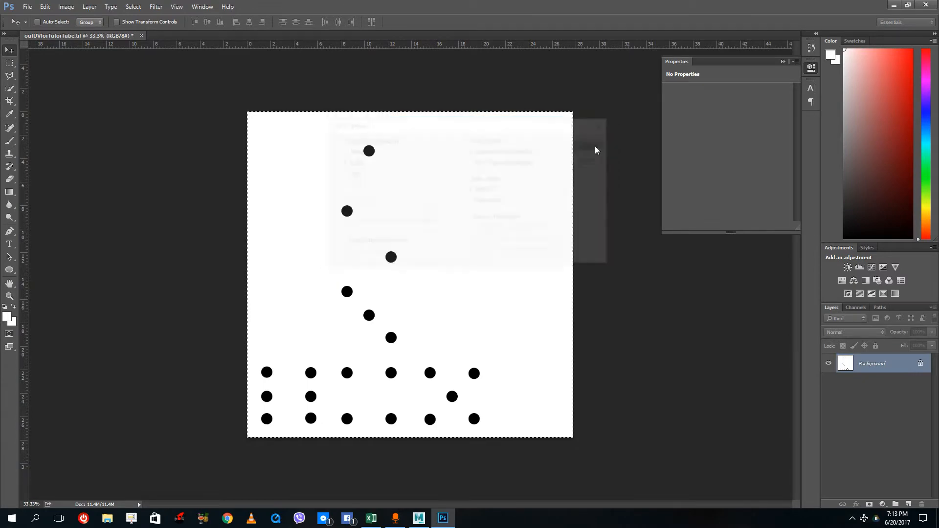
Switch to Maya and select the resaved outUVforTutorTube.tif to check its preview, dismissing the Output Window
{"action": "left_click", "coordinate": [419, 518]}
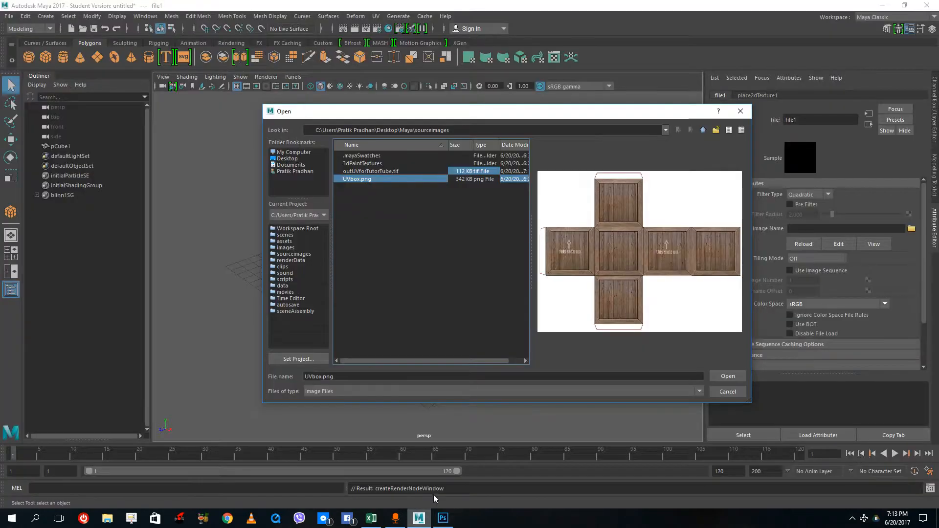
{"action": "left_click", "coordinate": [382, 171]}
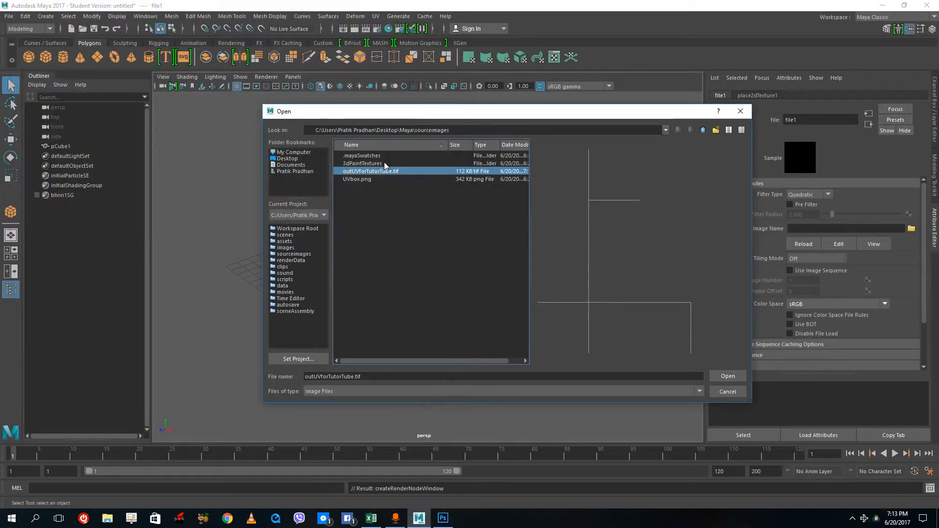
{"action": "left_click", "coordinate": [382, 164]}
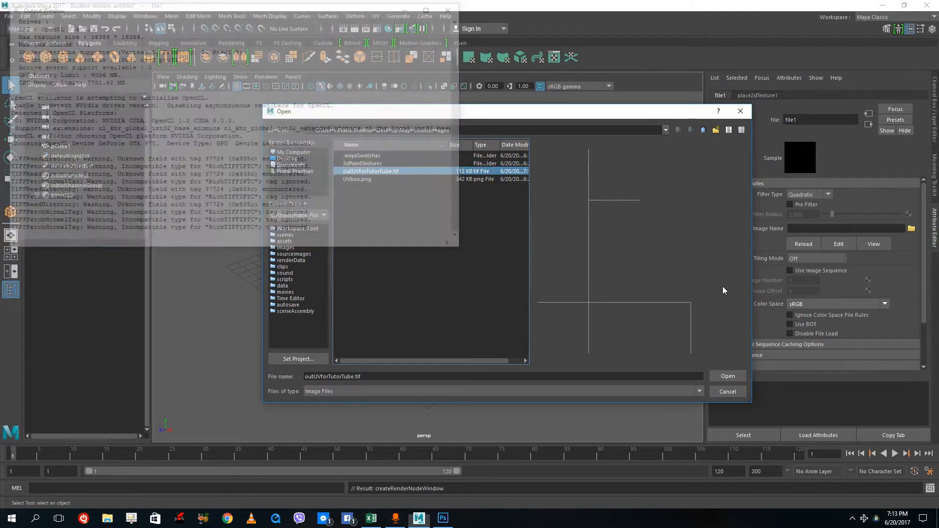
Switch to Photoshop and save the texture as the JPEG outUVforTutorTube in sourceimages, at maximum quality 12 with the Baseline ("Standard") format
{"action": "left_click", "coordinate": [451, 523]}
{"action": "key", "text": "ctrl+a"}
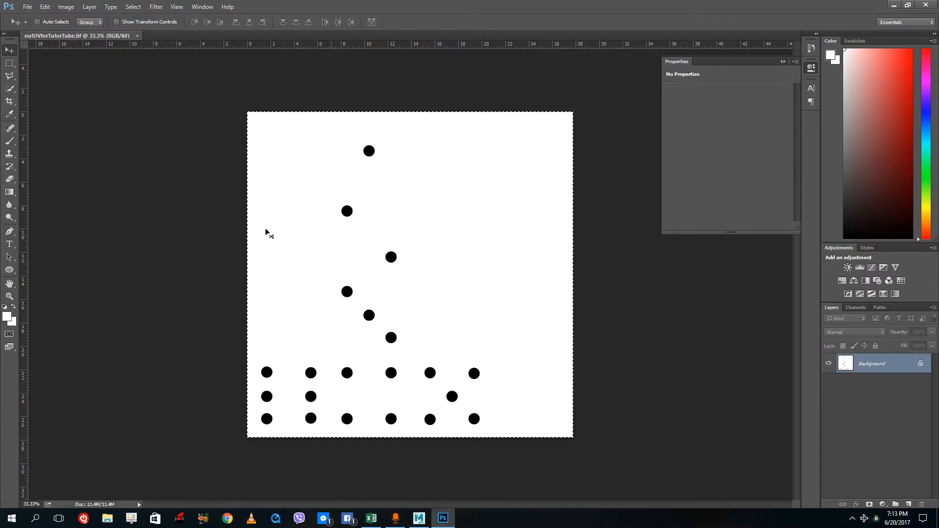
{"action": "left_click", "coordinate": [24, 6]}
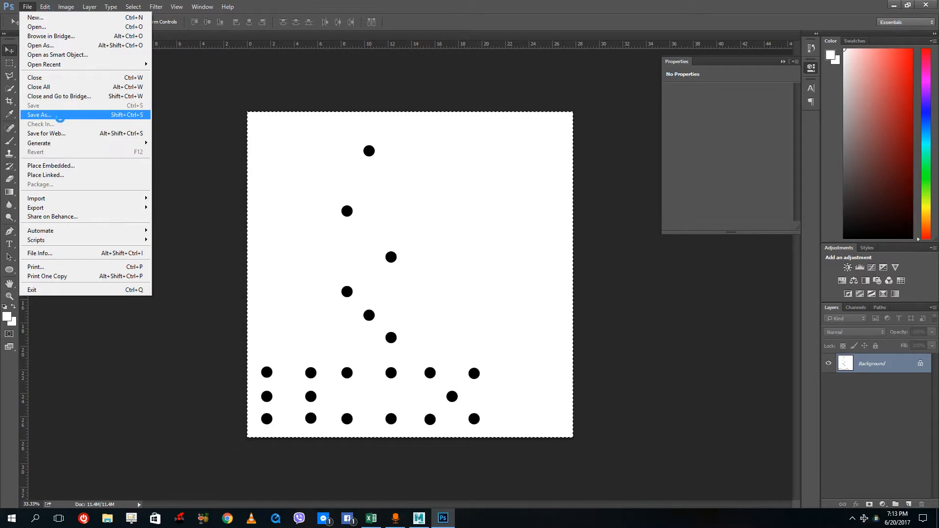
{"action": "left_click", "coordinate": [39, 114]}
{"action": "left_click", "coordinate": [205, 226]}
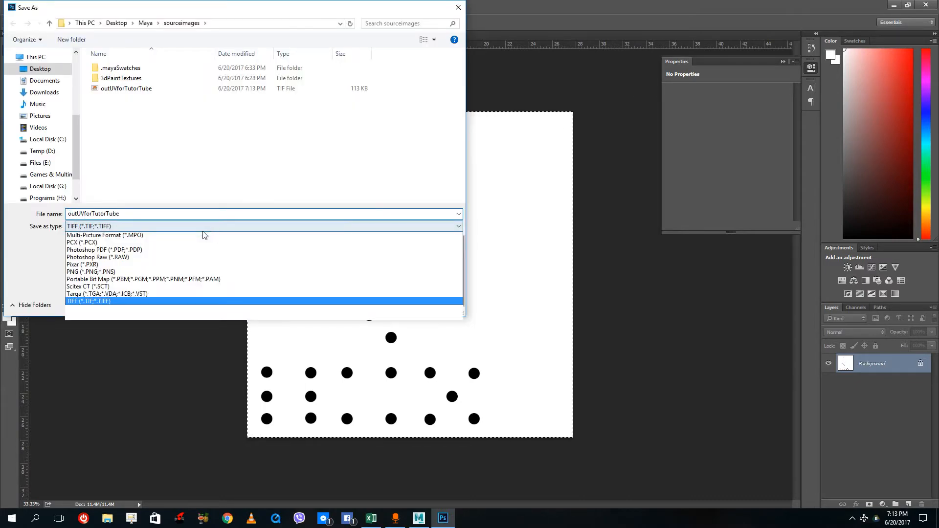
{"action": "left_click", "coordinate": [205, 286]}
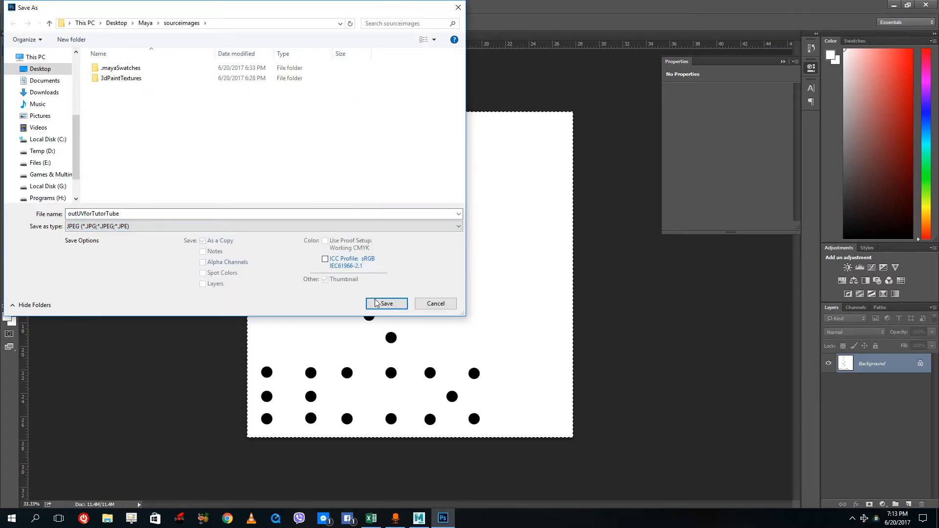
{"action": "left_click", "coordinate": [377, 303]}
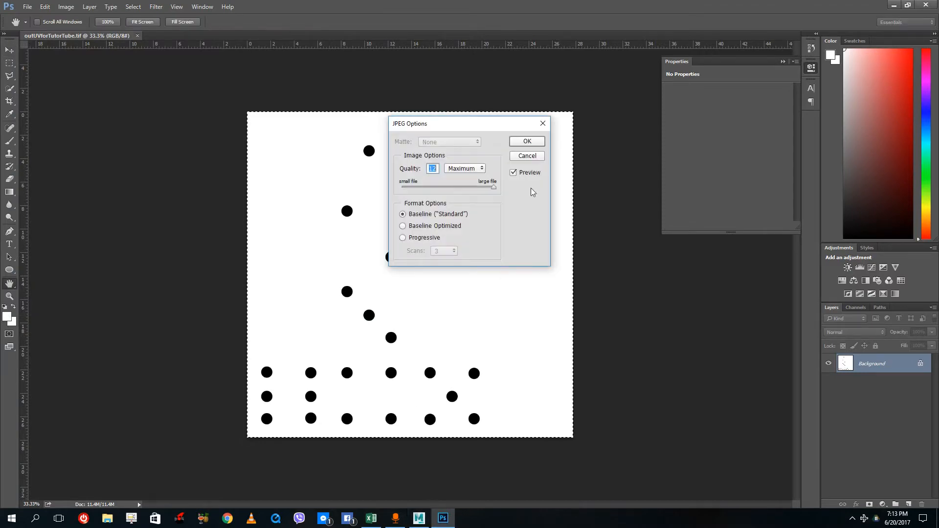
{"action": "left_click", "coordinate": [526, 141]}
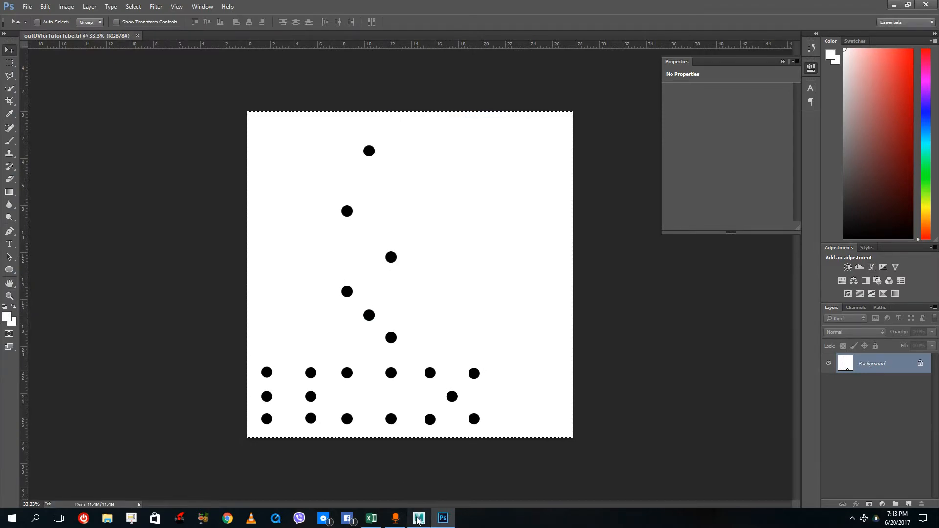
Switch to Maya and load outUVforTutorTube.jpg from sourceimages as the image of the file texture
{"action": "left_click", "coordinate": [418, 518]}
{"action": "left_click", "coordinate": [373, 172]}
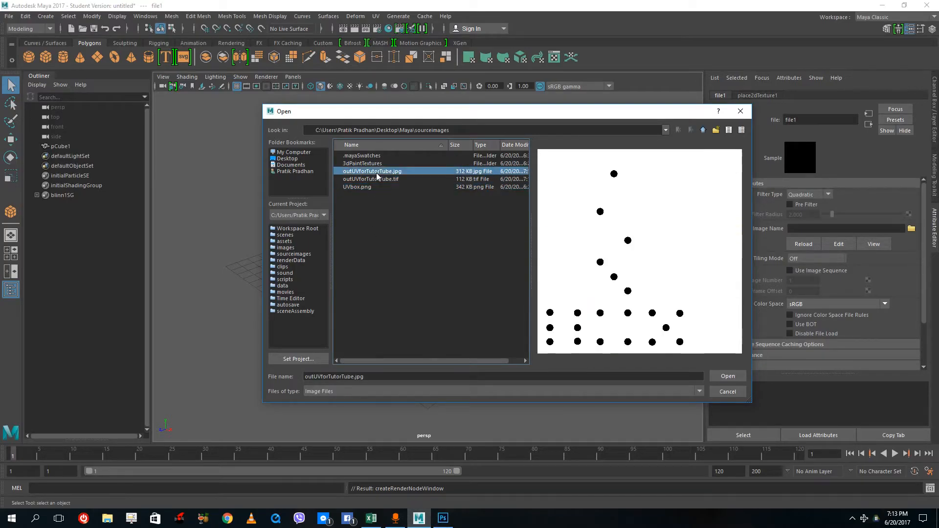
{"action": "left_click", "coordinate": [725, 375]}
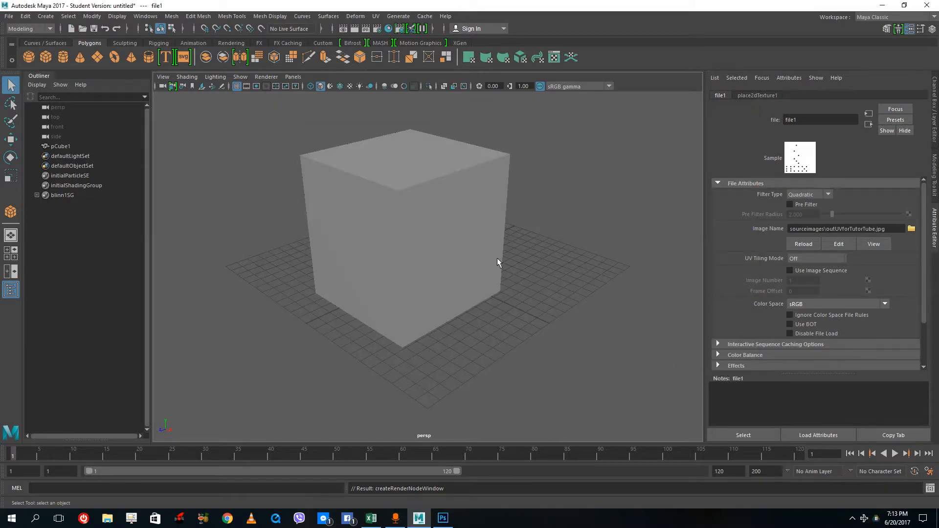
Turn on textured shaded display in the perspective view and look at the dots on the cube
{"action": "left_click", "coordinate": [437, 220]}
{"action": "key", "text": "5"}
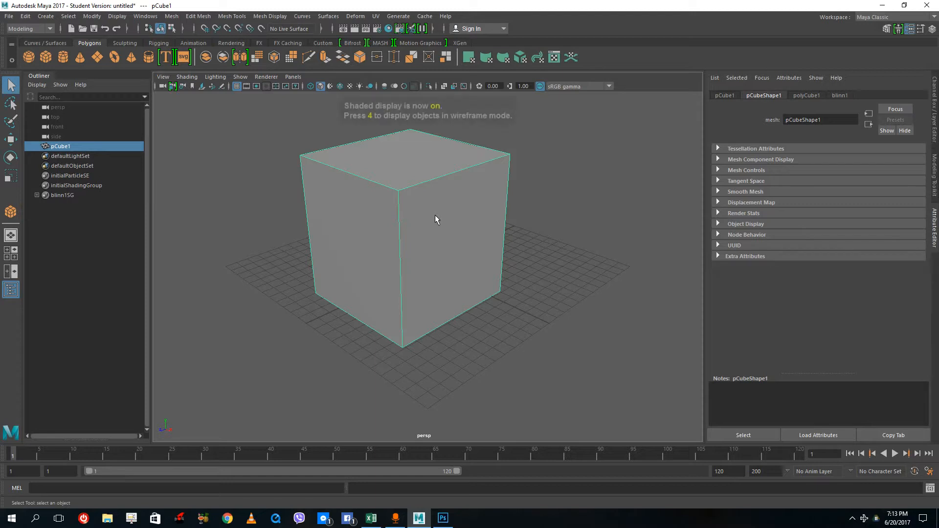
{"action": "key", "text": "6"}
{"action": "left_click", "coordinate": [548, 273]}
{"action": "left_click_drag", "start_coordinate": [548, 274], "coordinate": [459, 251], "text": "alt"}
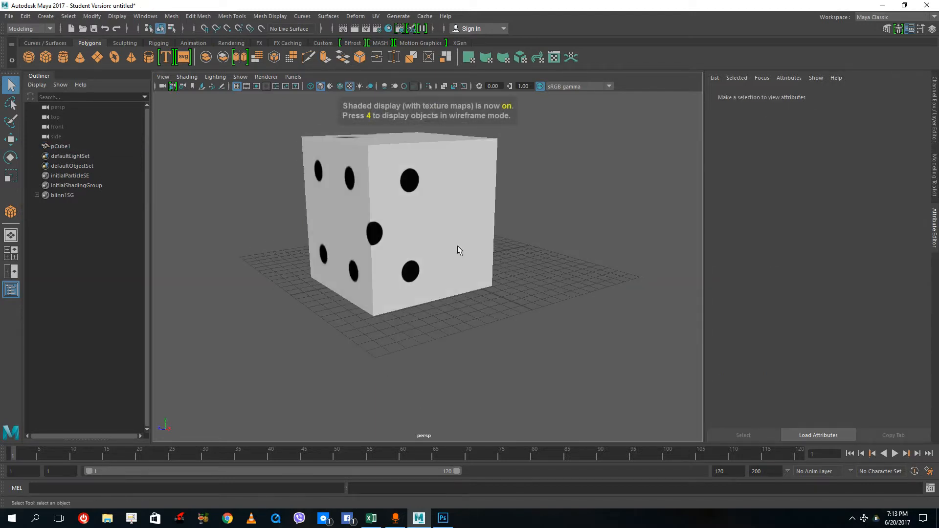
Select the cube, open its layout in the UV Editor and dim the background image
{"action": "left_click", "coordinate": [403, 183]}
{"action": "left_click_drag", "start_coordinate": [405, 178], "coordinate": [563, 204], "text": "alt"}
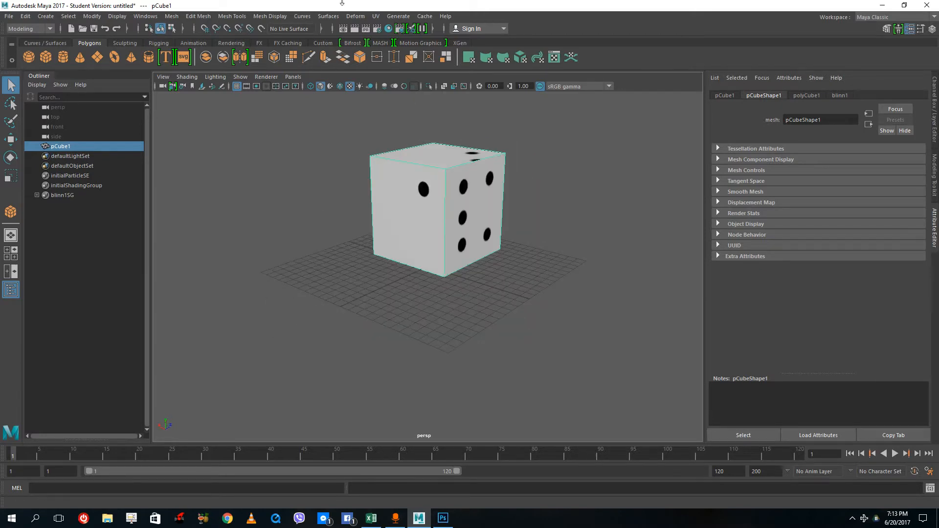
{"action": "left_click", "coordinate": [376, 18]}
{"action": "left_click", "coordinate": [396, 38]}
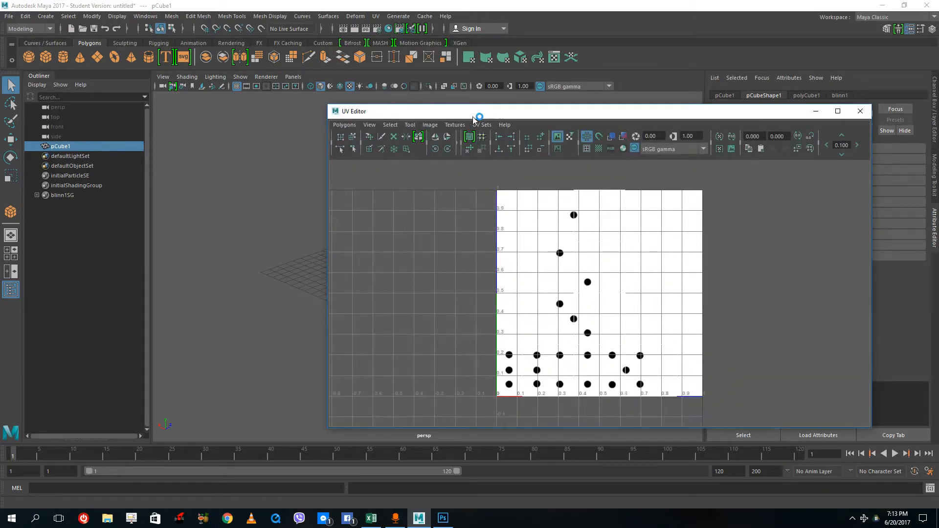
{"action": "left_click", "coordinate": [430, 125]}
{"action": "left_click", "coordinate": [445, 152]}
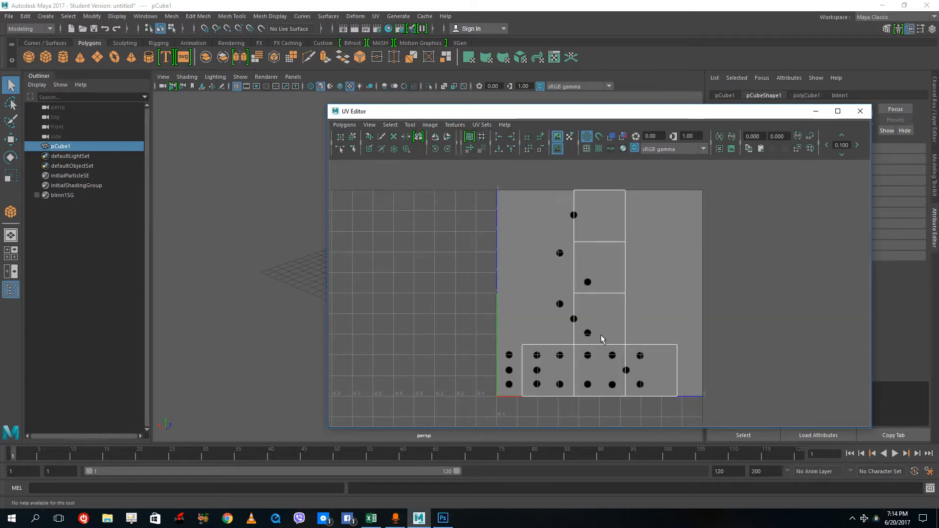
Move all the cube's UVs horizontally to the left until each square frames its dots, and close the UV Editor
{"action": "right_click_drag", "start_coordinate": [624, 335], "coordinate": [676, 328]}
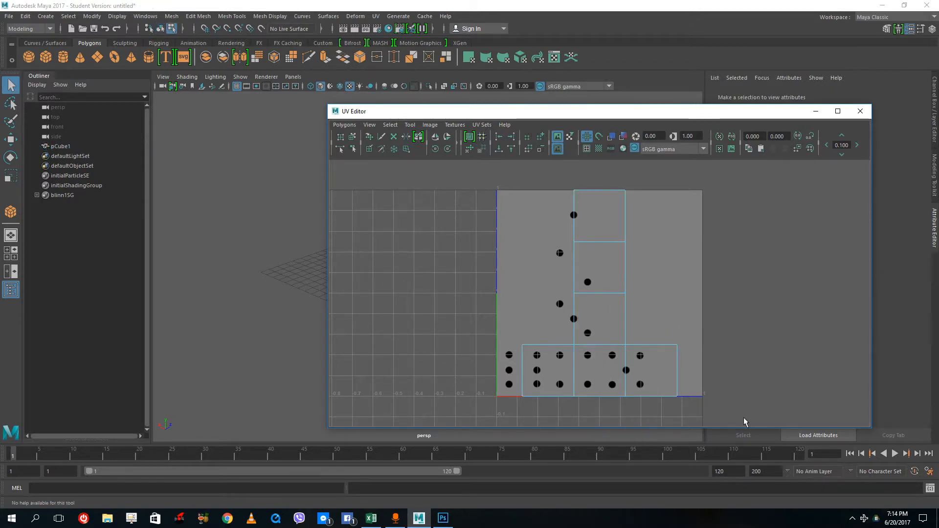
{"action": "left_click_drag", "start_coordinate": [723, 411], "coordinate": [447, 159]}
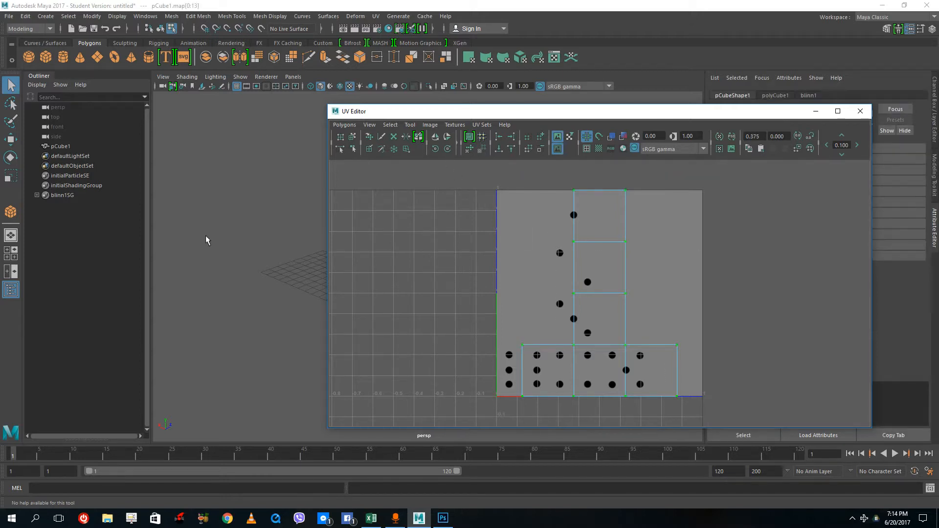
{"action": "left_click", "coordinate": [10, 139]}
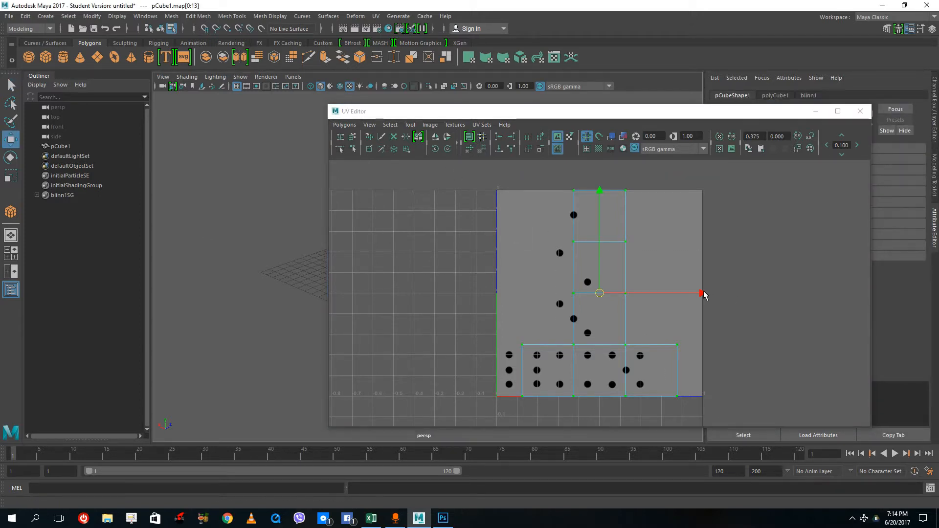
{"action": "left_click_drag", "start_coordinate": [704, 294], "coordinate": [675, 294]}
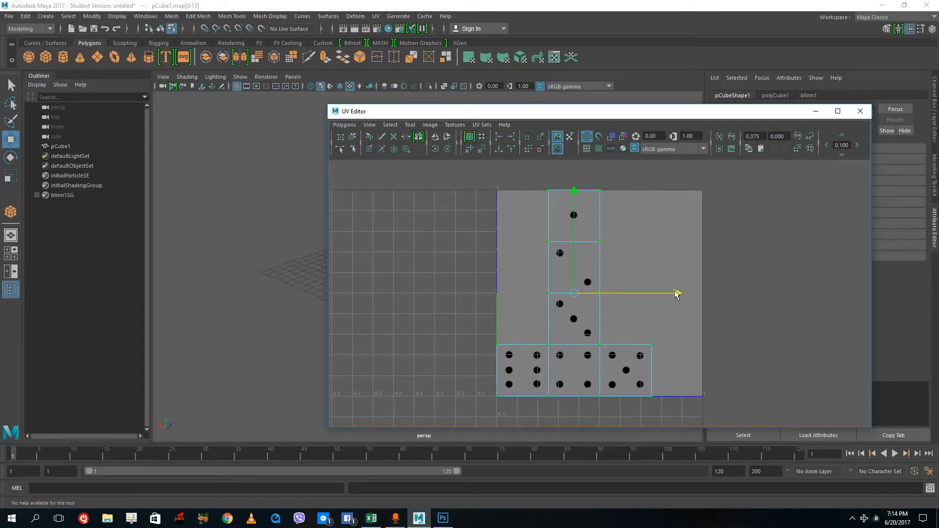
{"action": "left_click", "coordinate": [859, 111]}
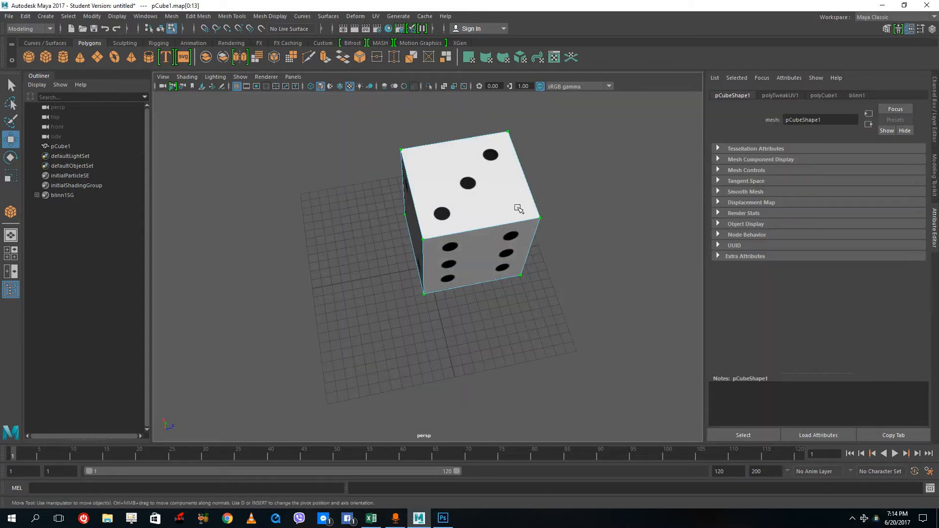
Return the cube to object mode, clear the selection and check the dots on its faces
{"action": "left_click", "coordinate": [491, 239]}
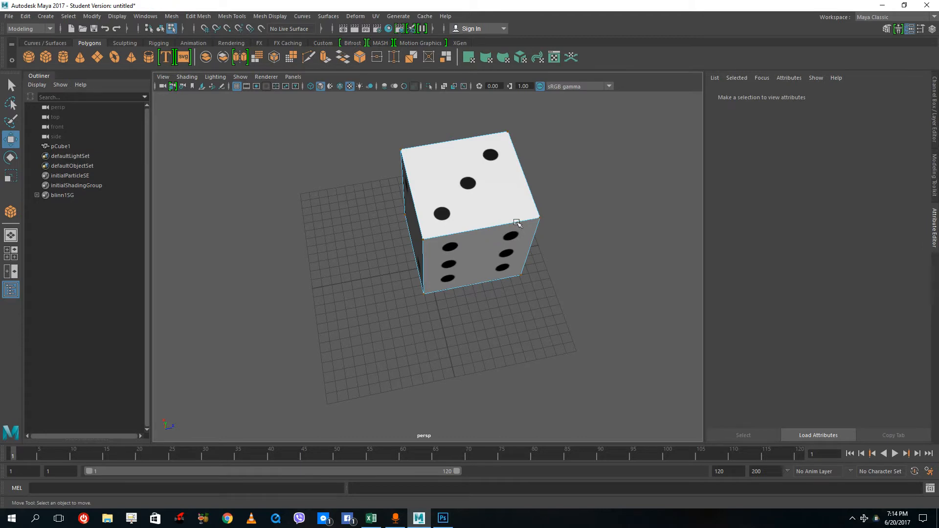
{"action": "left_click", "coordinate": [517, 224]}
{"action": "right_click_drag", "start_coordinate": [529, 223], "coordinate": [581, 212]}
{"action": "left_click", "coordinate": [589, 249]}
{"action": "left_click_drag", "start_coordinate": [589, 248], "coordinate": [495, 242], "text": "alt"}
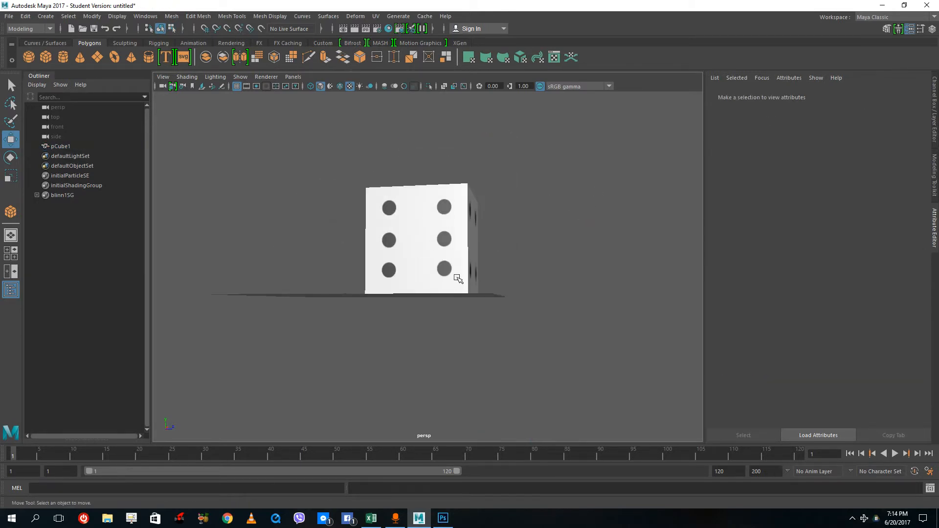
Insert edge loops on the cube's six-dot face, one near each vertical edge and one near the upper edge
{"action": "left_click_drag", "start_coordinate": [457, 278], "coordinate": [456, 218], "text": "alt"}
{"action": "left_click", "coordinate": [459, 218]}
{"action": "scroll", "coordinate": [462, 219], "scroll_direction": "up", "scroll_amount": 3}
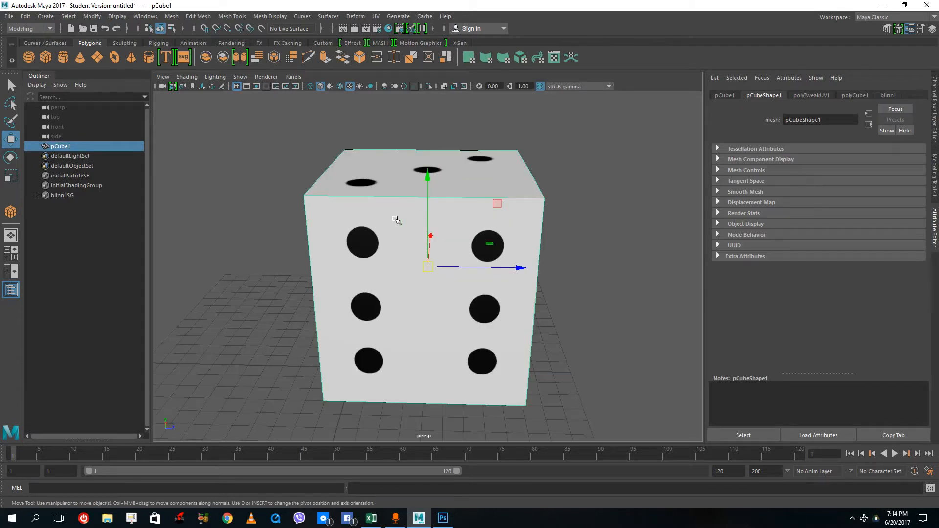
{"action": "right_click_drag", "start_coordinate": [329, 209], "coordinate": [274, 221], "text": "shift"}
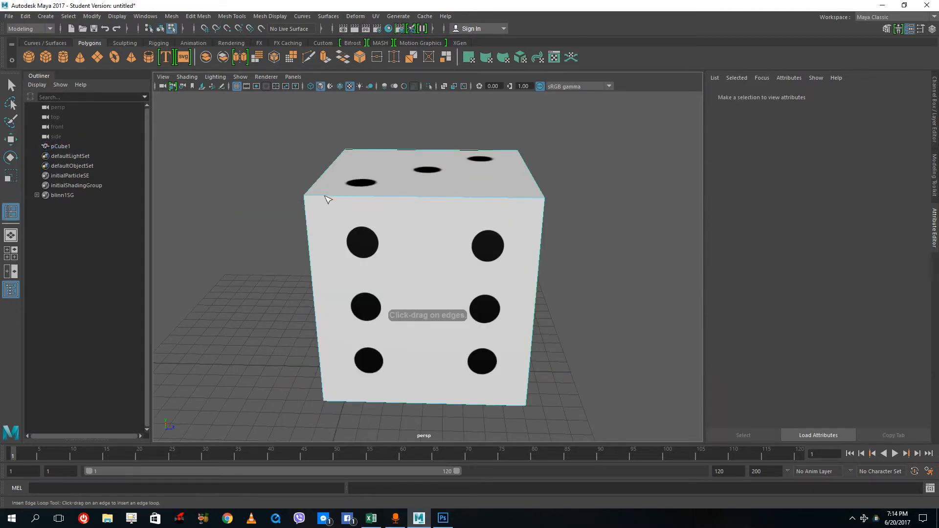
{"action": "left_click", "coordinate": [329, 197]}
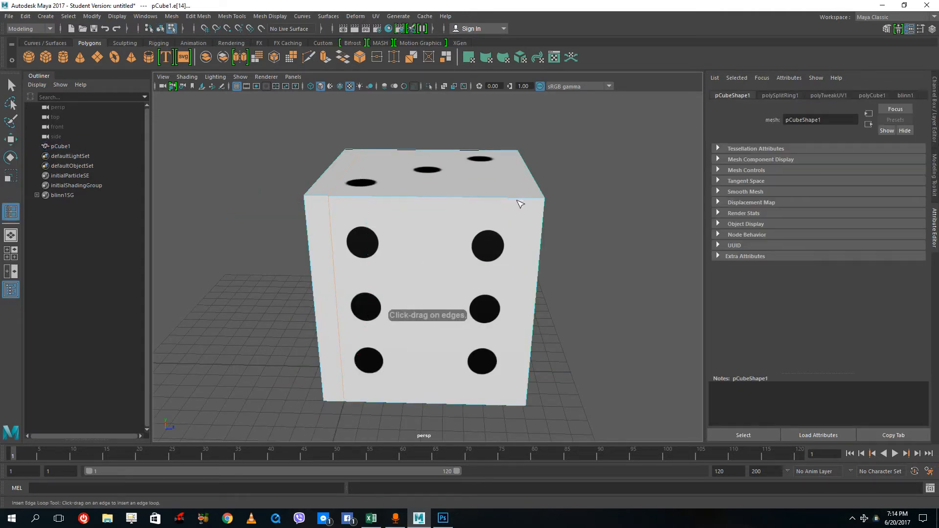
{"action": "left_click", "coordinate": [515, 199]}
{"action": "left_click_drag", "start_coordinate": [514, 215], "coordinate": [514, 225]}
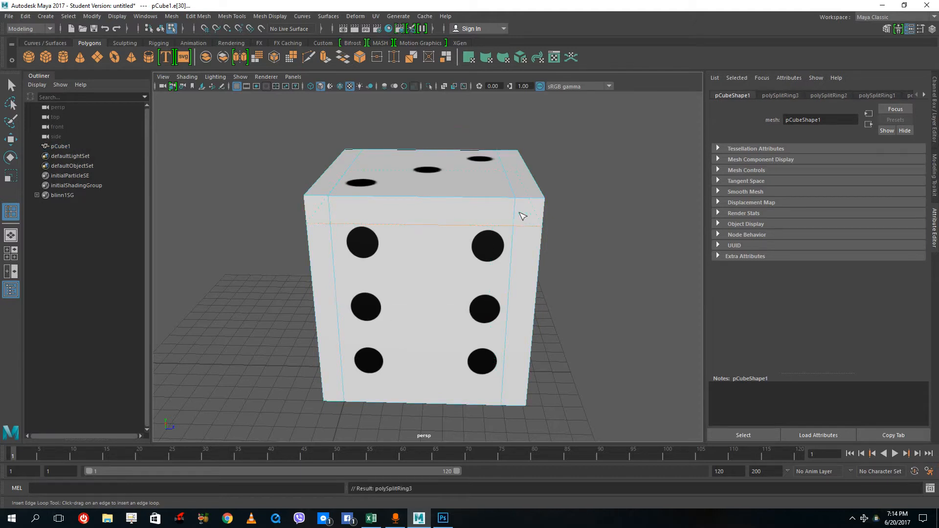
Insert an edge loop near each of the two vertical edges of the cube's two-dot face
{"action": "left_click_drag", "start_coordinate": [447, 245], "coordinate": [469, 177], "text": "alt"}
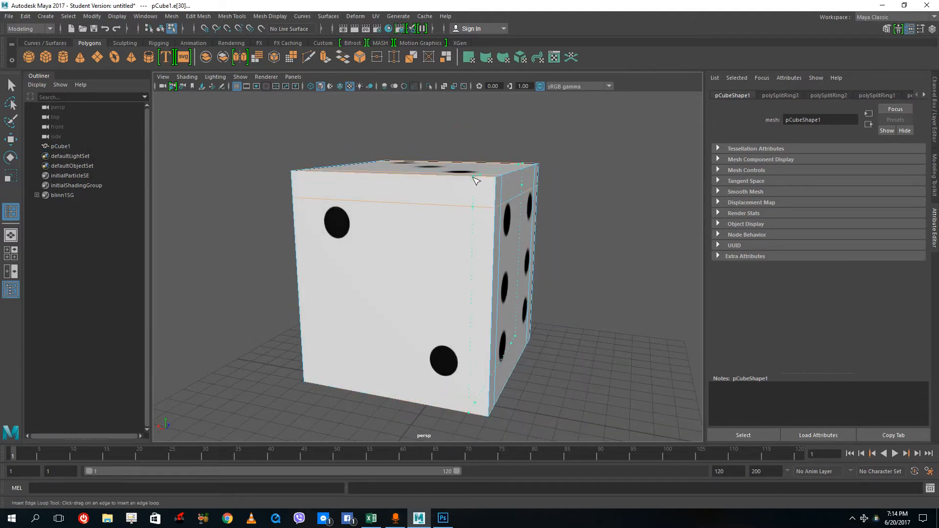
{"action": "left_click", "coordinate": [473, 177]}
{"action": "left_click_drag", "start_coordinate": [378, 194], "coordinate": [401, 196], "text": "alt"}
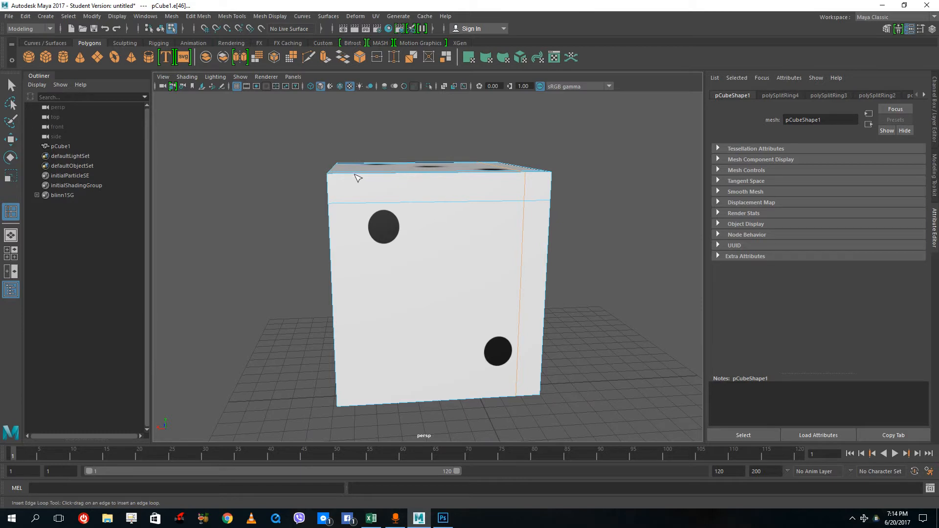
{"action": "left_click_drag", "start_coordinate": [352, 180], "coordinate": [355, 178]}
Insert an edge loop near the cube's lower edges, redoing the first placement, and turn on smooth mesh preview
{"action": "left_click", "coordinate": [367, 385]}
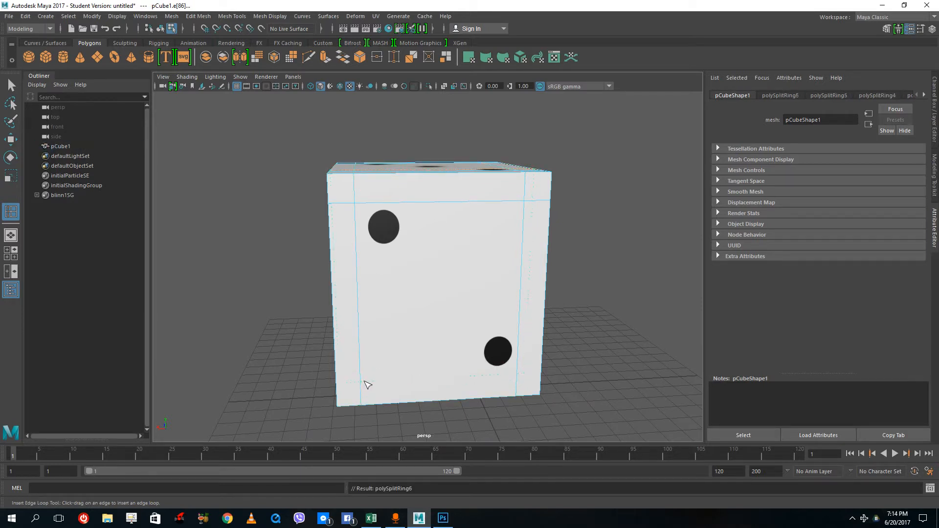
{"action": "key", "text": "ctrl+z"}
{"action": "mouse_move", "coordinate": [378, 311]}
{"action": "left_mouse_down", "text": "alt"}
{"action": "mouse_move", "coordinate": [388, 336]}
{"action": "mouse_move", "coordinate": [376, 304]}
{"action": "left_mouse_up", "text": "alt"}
{"action": "left_click_drag", "start_coordinate": [354, 340], "coordinate": [357, 364]}
{"action": "left_click_drag", "start_coordinate": [431, 376], "coordinate": [501, 379], "text": "alt"}
{"action": "key", "text": "3"}
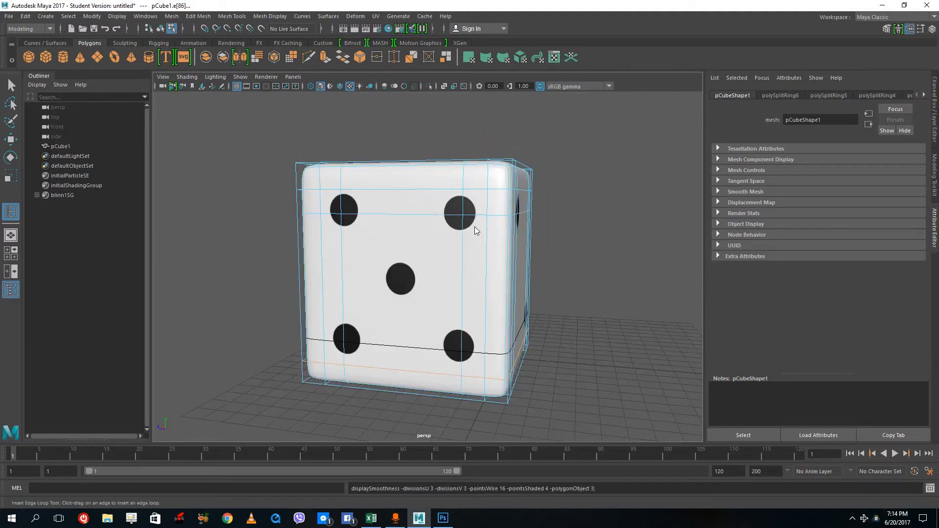
Return the smoothed die to object mode, clear the selection and view the whole die
{"action": "right_click_drag", "start_coordinate": [475, 228], "coordinate": [544, 212]}
{"action": "left_click", "coordinate": [544, 212]}
{"action": "scroll", "coordinate": [542, 214], "scroll_direction": "down", "scroll_amount": 6}
{"action": "left_click_drag", "start_coordinate": [543, 214], "coordinate": [621, 255], "text": "alt"}
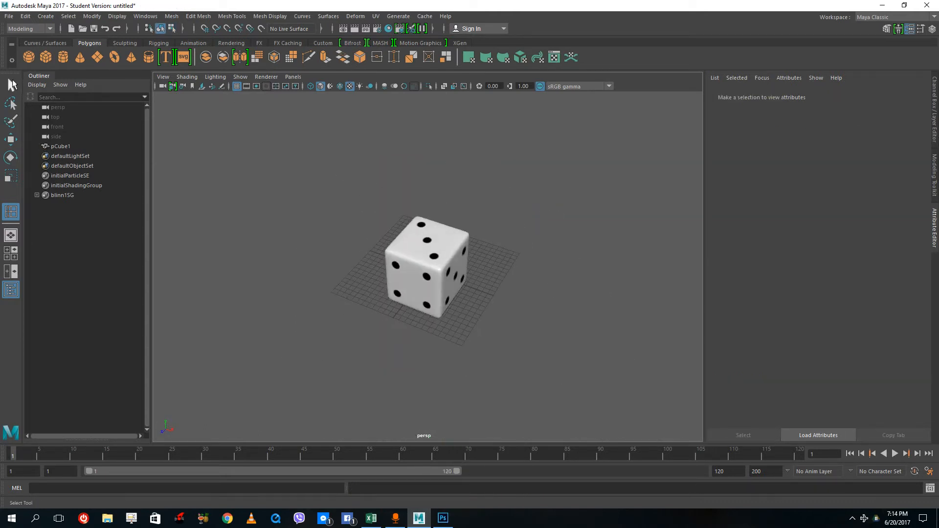
Duplicate the die and move the copy beside the original
{"action": "left_click", "coordinate": [11, 84]}
{"action": "left_click", "coordinate": [443, 275]}
{"action": "left_click_drag", "start_coordinate": [444, 275], "coordinate": [623, 256], "text": "alt"}
{"action": "key", "text": "ctrl+d"}
{"action": "left_click", "coordinate": [10, 139]}
{"action": "left_click", "coordinate": [10, 176]}
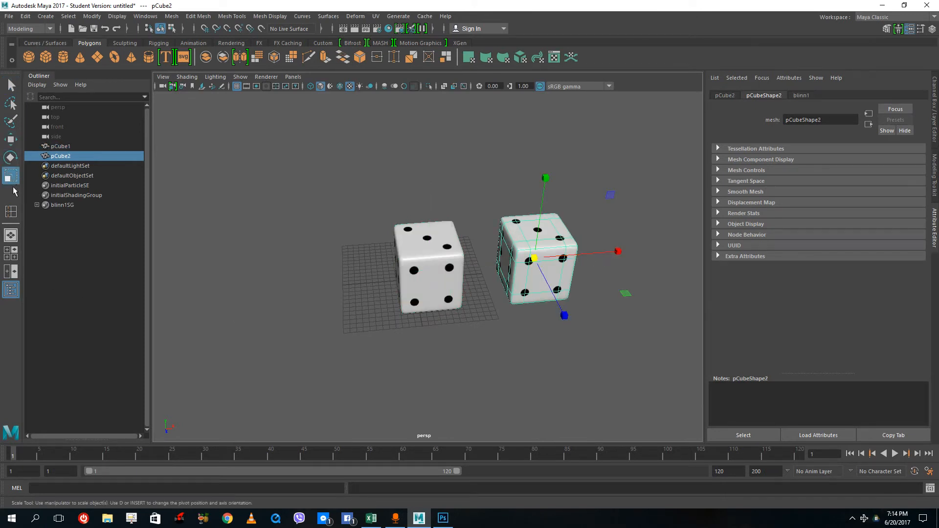
Rotate the duplicate die so its one-dot face points up at an angle to the original, and deselect it
{"action": "left_click", "coordinate": [11, 157]}
{"action": "left_click_drag", "start_coordinate": [521, 313], "coordinate": [577, 248]}
{"action": "left_click", "coordinate": [453, 382]}
{"action": "left_click", "coordinate": [412, 182]}
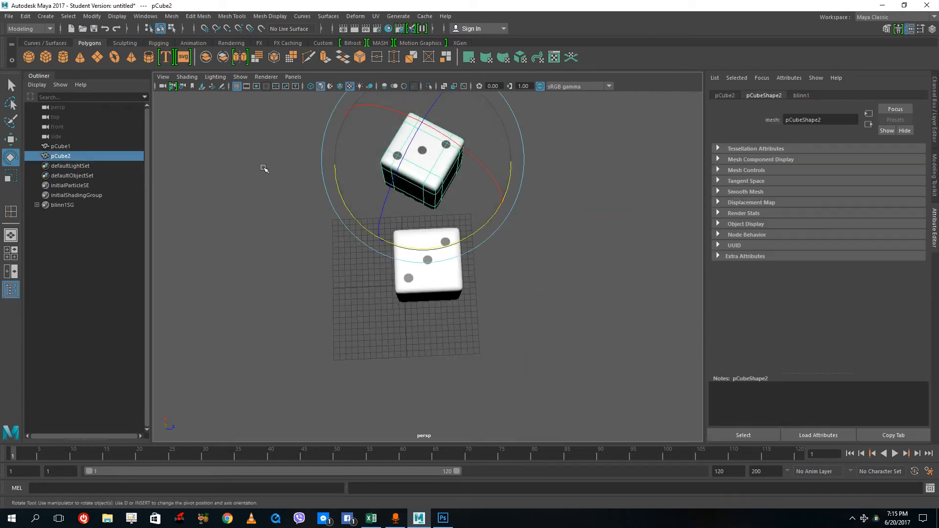
{"action": "left_click_drag", "start_coordinate": [440, 156], "coordinate": [423, 222]}
{"action": "left_click", "coordinate": [610, 337]}
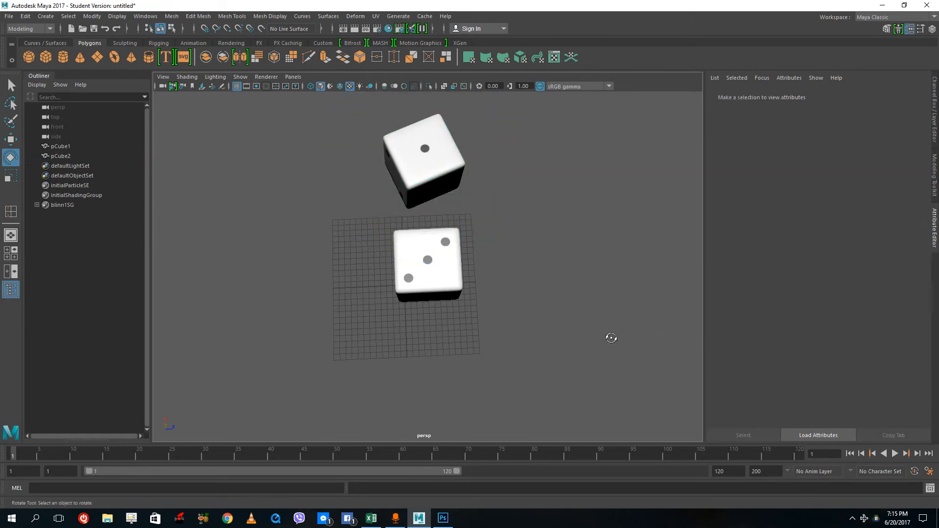
Examine the two textured dice from several angles and distances
{"action": "left_click_drag", "start_coordinate": [611, 337], "coordinate": [610, 292], "text": "alt"}
{"action": "left_click_drag", "start_coordinate": [518, 296], "coordinate": [568, 298], "text": "alt"}
{"action": "right_click_drag", "start_coordinate": [568, 298], "coordinate": [607, 237], "text": "alt"}
{"action": "left_click_drag", "start_coordinate": [524, 274], "coordinate": [489, 257], "text": "alt"}
{"action": "left_click_drag", "start_coordinate": [588, 258], "coordinate": [537, 259], "text": "alt"}
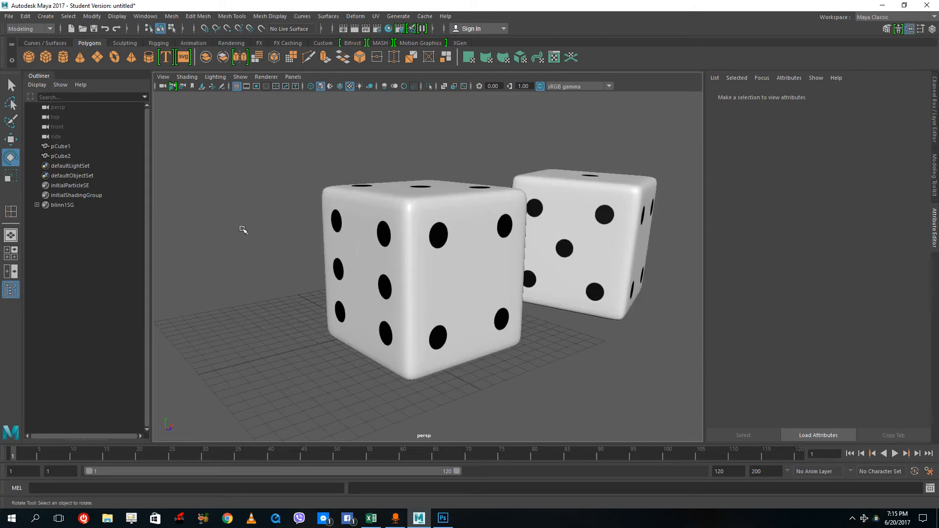
{"action": "scroll", "coordinate": [243, 229], "scroll_direction": "down", "scroll_amount": 2}
{"action": "scroll", "coordinate": [254, 229], "scroll_direction": "up", "scroll_amount": 3}
{"action": "scroll", "coordinate": [442, 242], "scroll_direction": "down", "scroll_amount": 6}
{"action": "scroll", "coordinate": [441, 242], "scroll_direction": "up", "scroll_amount": 3}
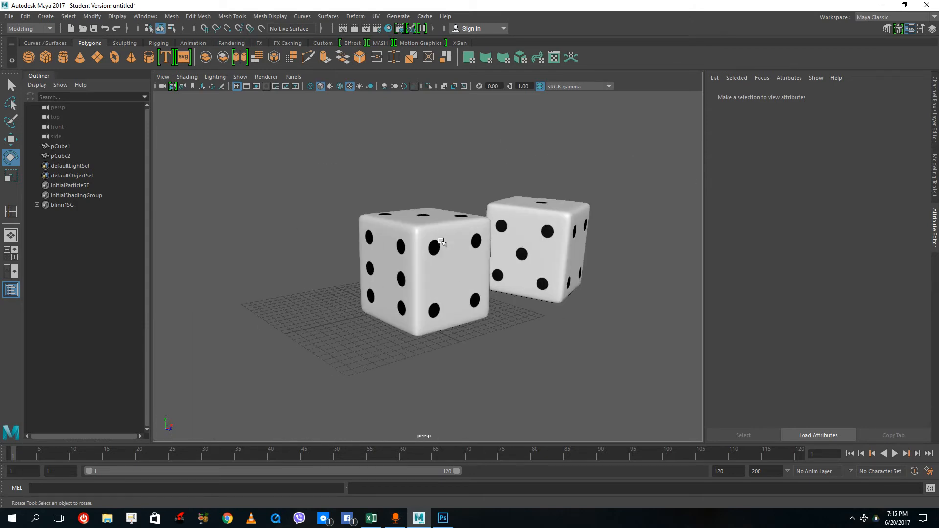
Create a polygon sphere beside the dice and apply automatic UV mapping to it
{"action": "left_click", "coordinate": [29, 57]}
{"action": "left_click_drag", "start_coordinate": [266, 331], "coordinate": [279, 342]}
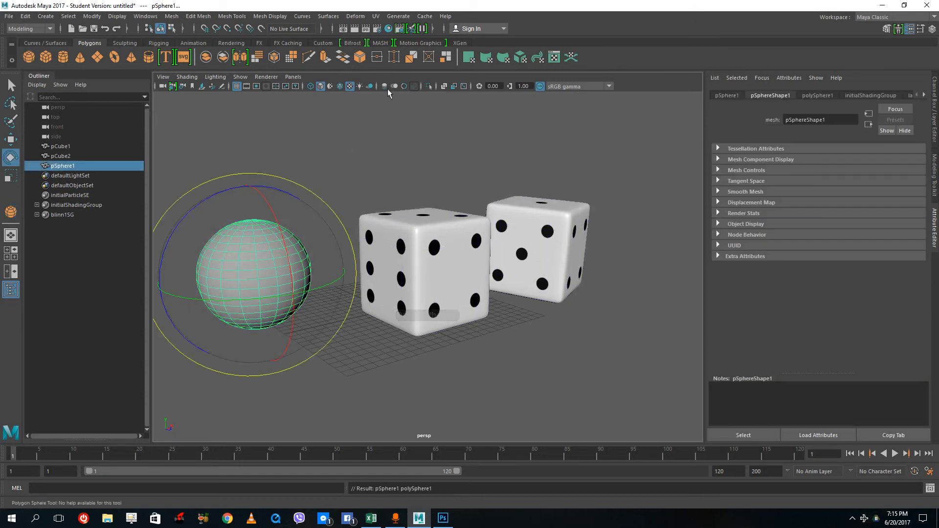
{"action": "left_click", "coordinate": [376, 17]}
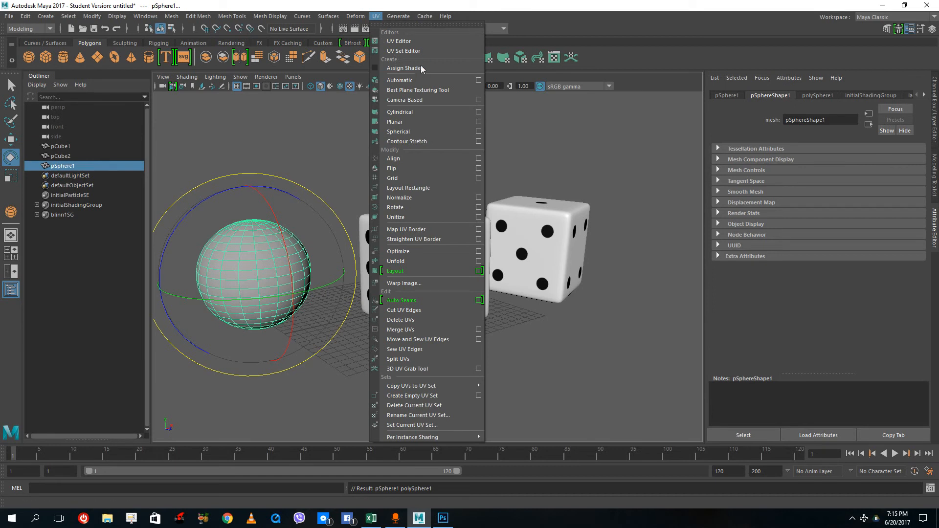
{"action": "left_click", "coordinate": [400, 80]}
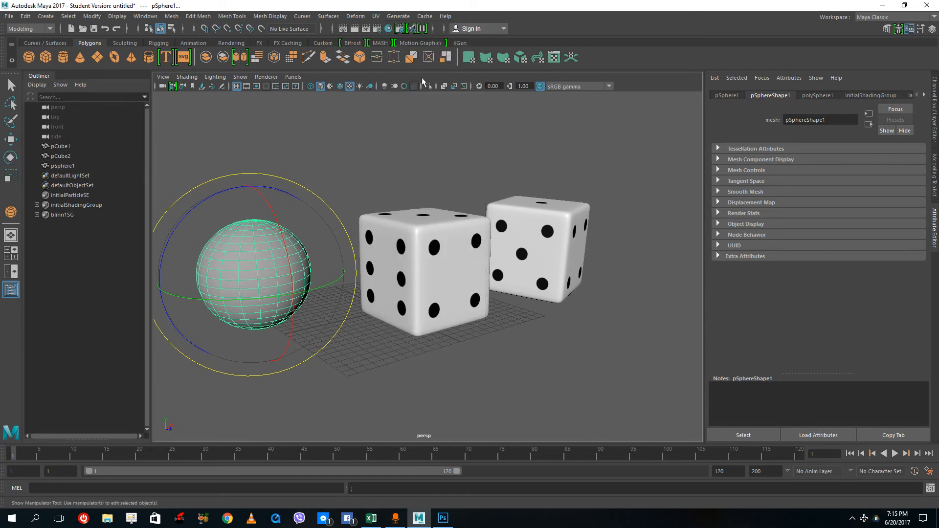
Examine the sphere's UV shells in the UV Editor and close the editor
{"action": "left_click", "coordinate": [376, 16]}
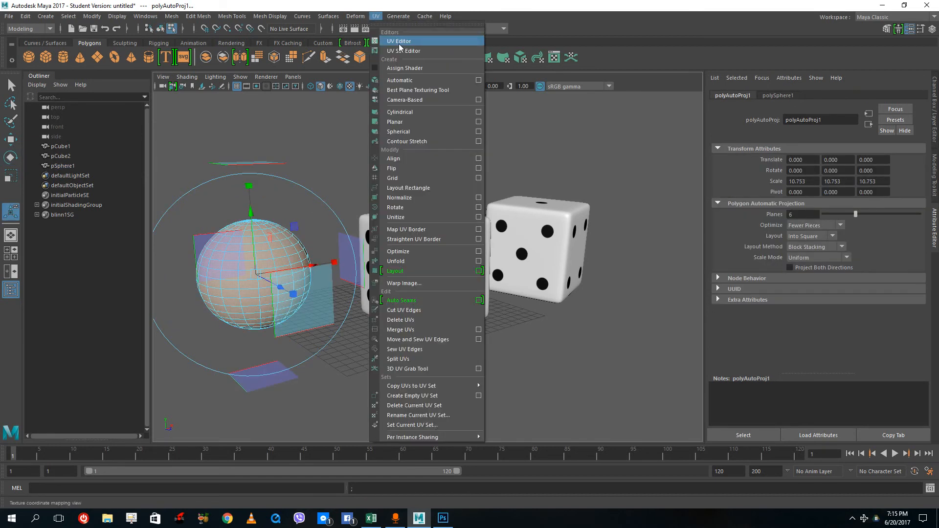
{"action": "left_click", "coordinate": [400, 43]}
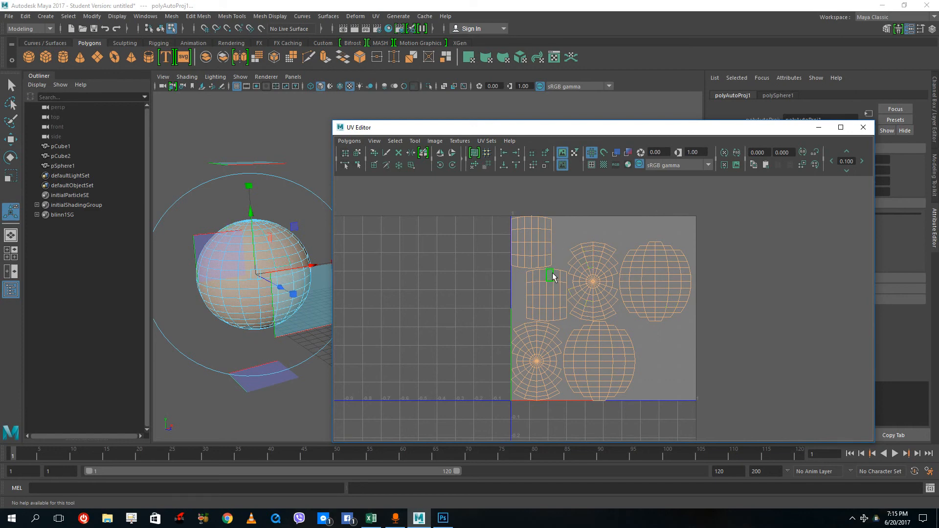
{"action": "left_click", "coordinate": [863, 127]}
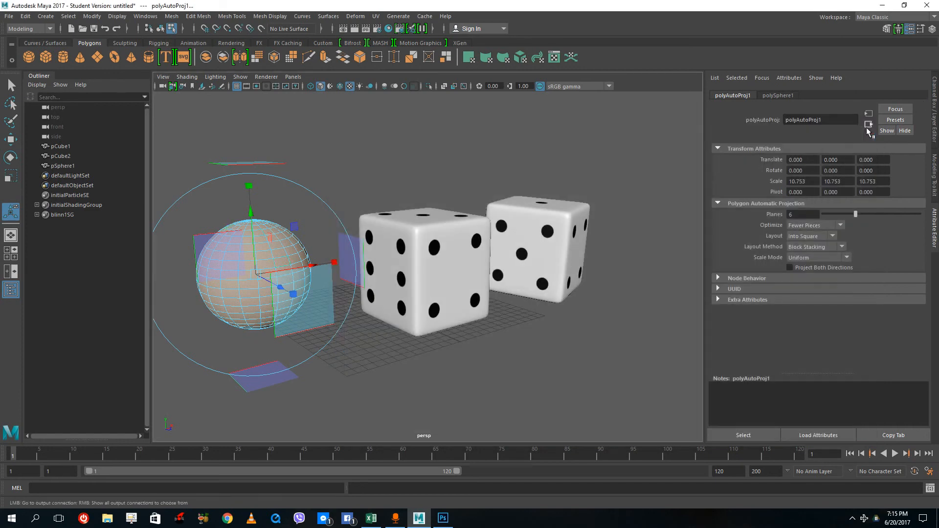